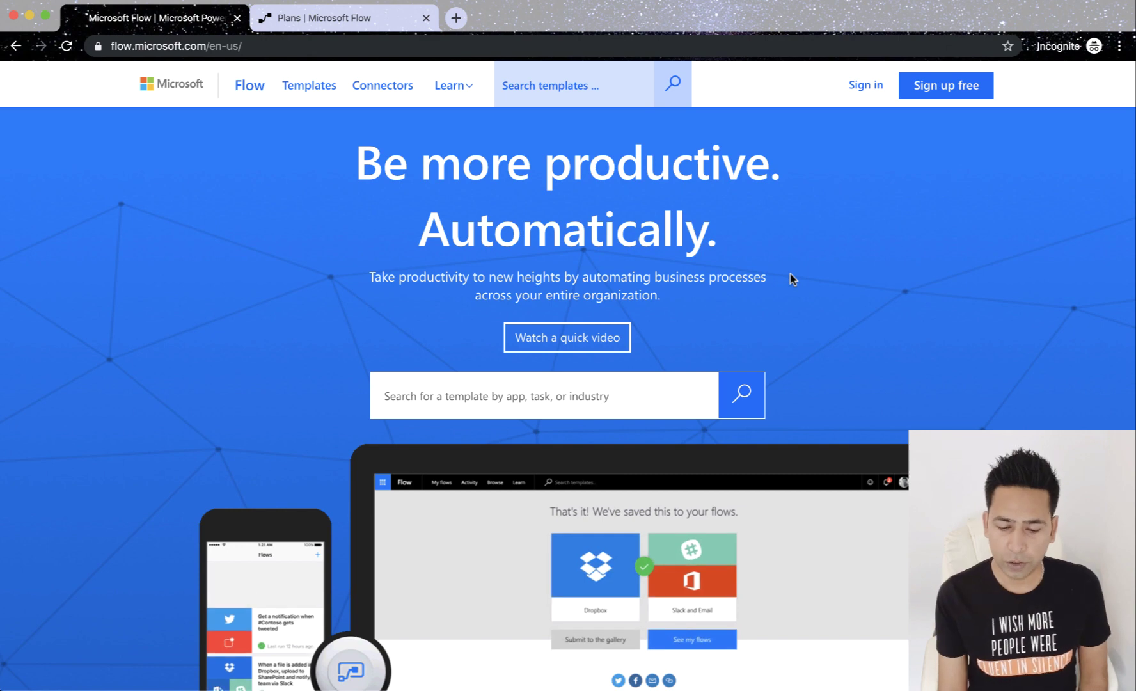
Step: Show plan prices in Australian dollars: $20 per user/month and $636 per flow/month
{"action": "left_click", "coordinate": [472, 93]}
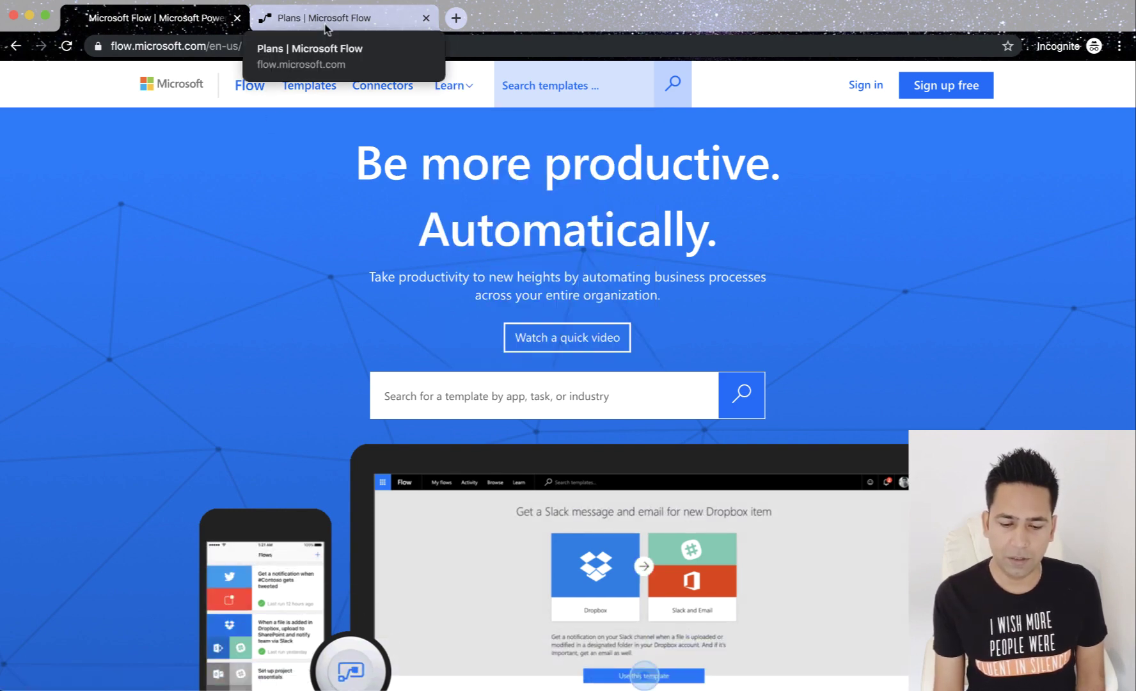
{"action": "left_click", "coordinate": [326, 19]}
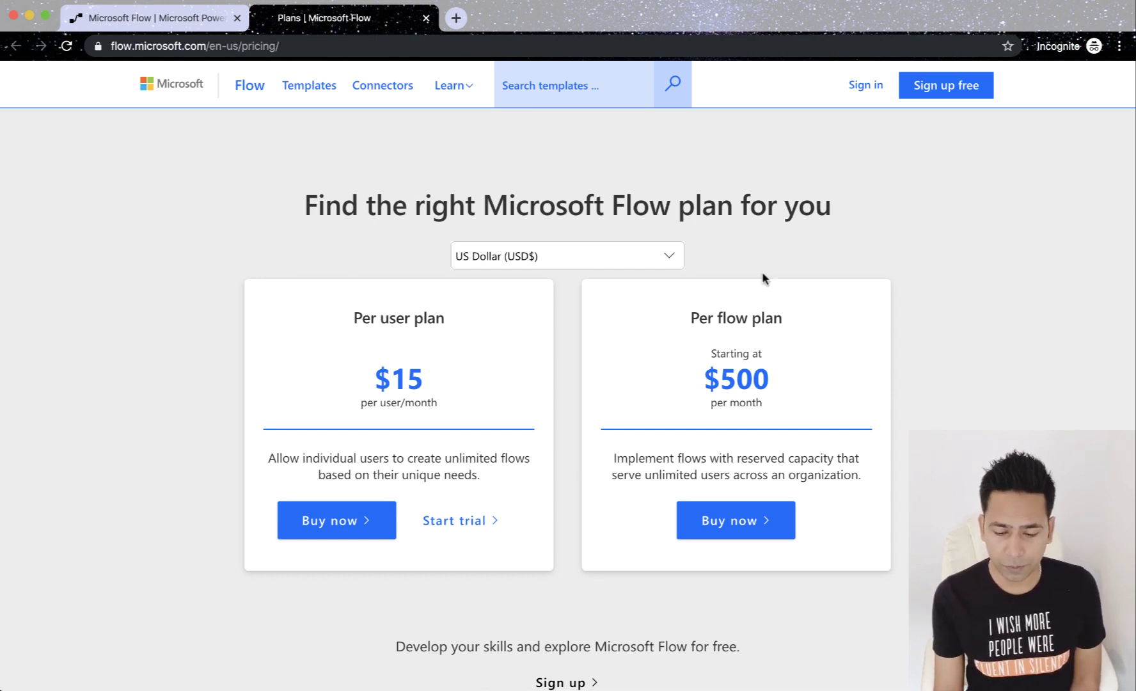
{"action": "left_click", "coordinate": [647, 262]}
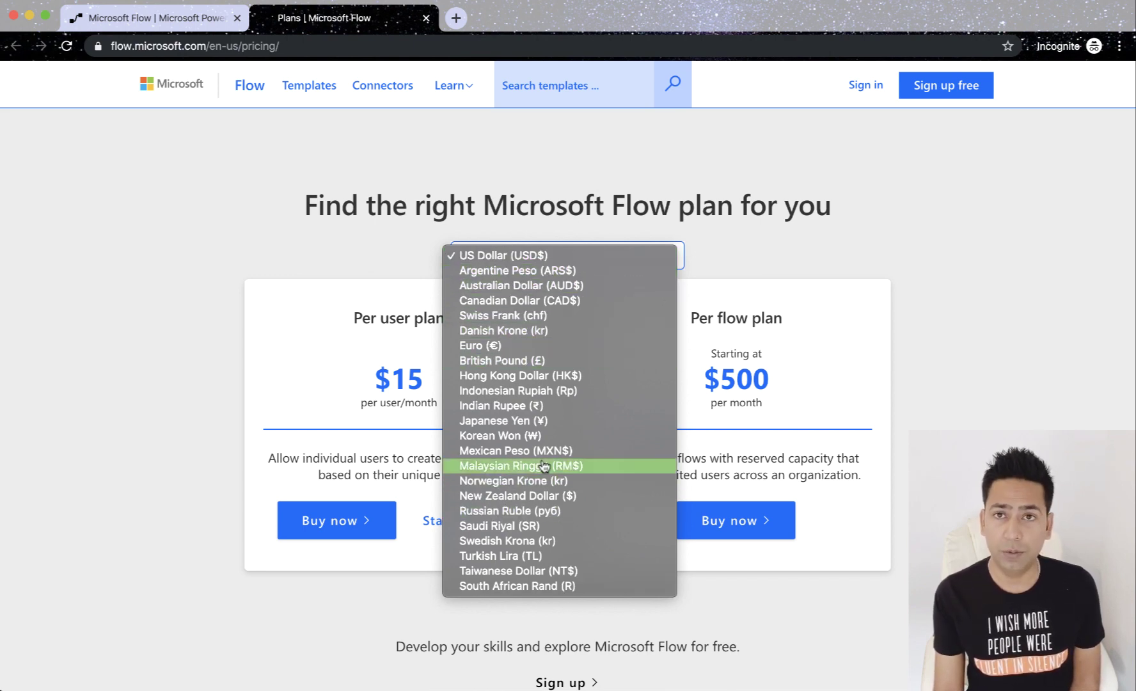
{"action": "left_click", "coordinate": [579, 287]}
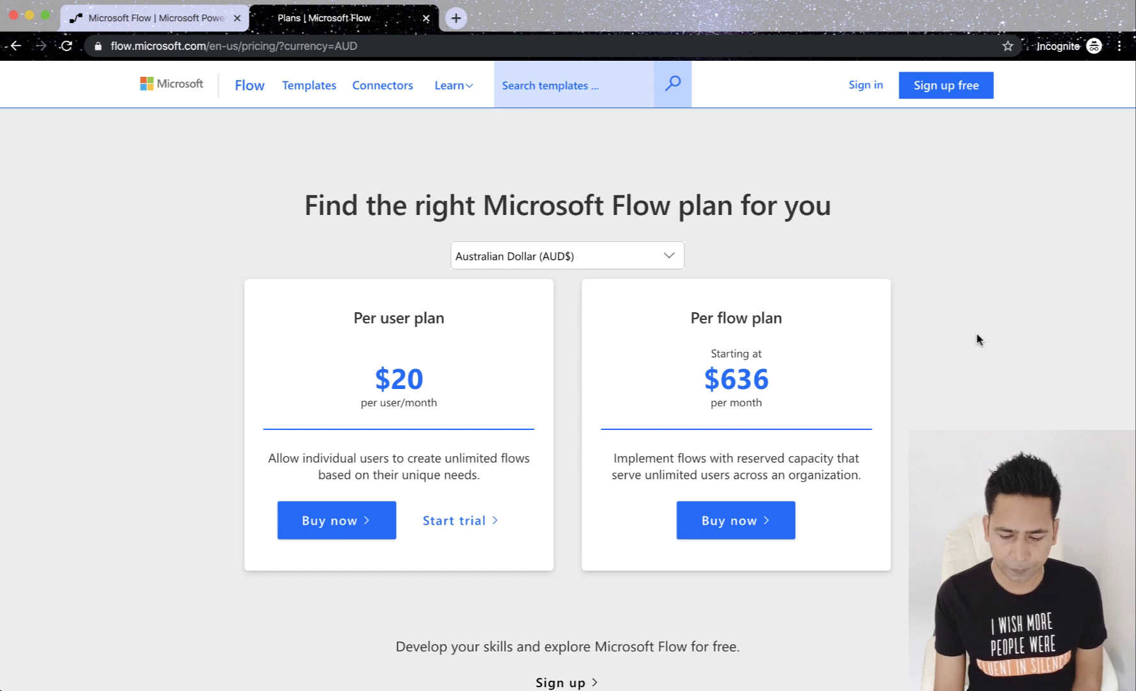
{"action": "scroll", "coordinate": [886, 362], "scroll_direction": "down", "scroll_amount": 6}
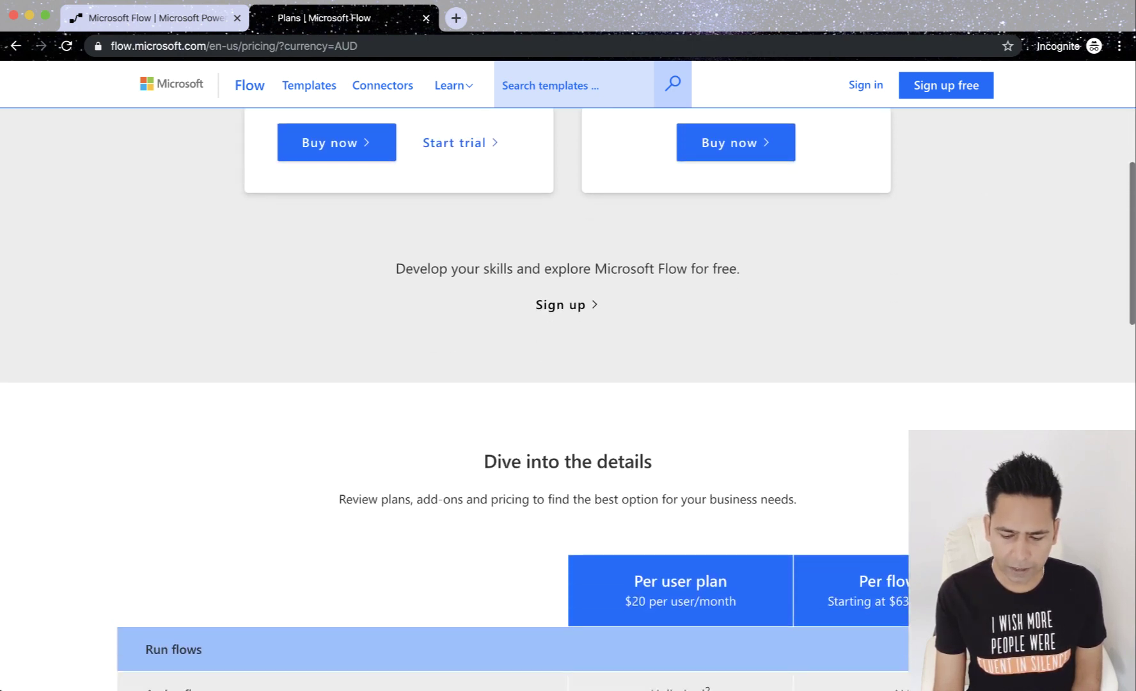
{"action": "scroll", "coordinate": [568, 409], "scroll_direction": "down", "scroll_amount": 6}
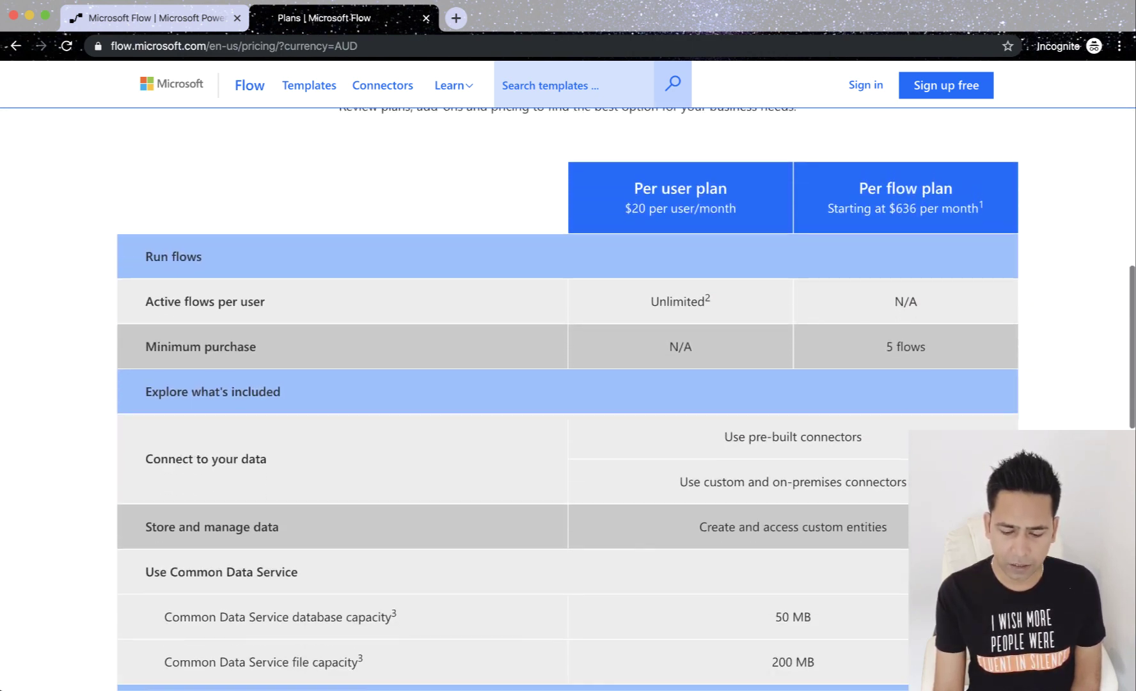
{"action": "scroll", "coordinate": [568, 409], "scroll_direction": "down", "scroll_amount": 6}
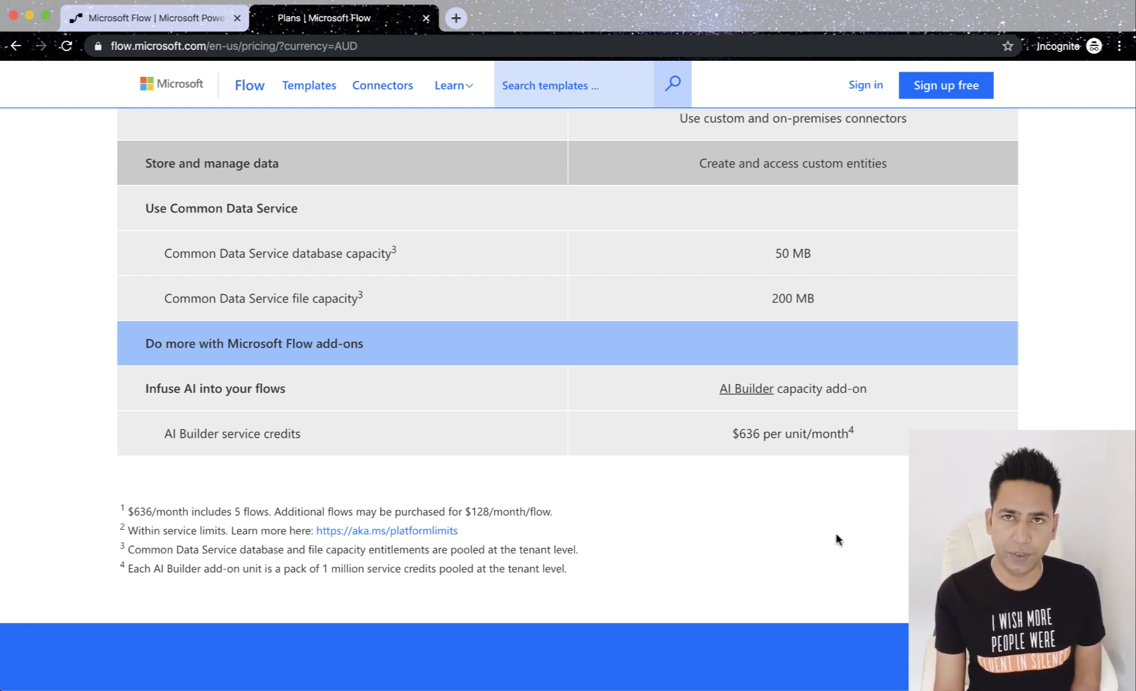
{"action": "scroll", "coordinate": [836, 534], "scroll_direction": "up", "scroll_amount": 6}
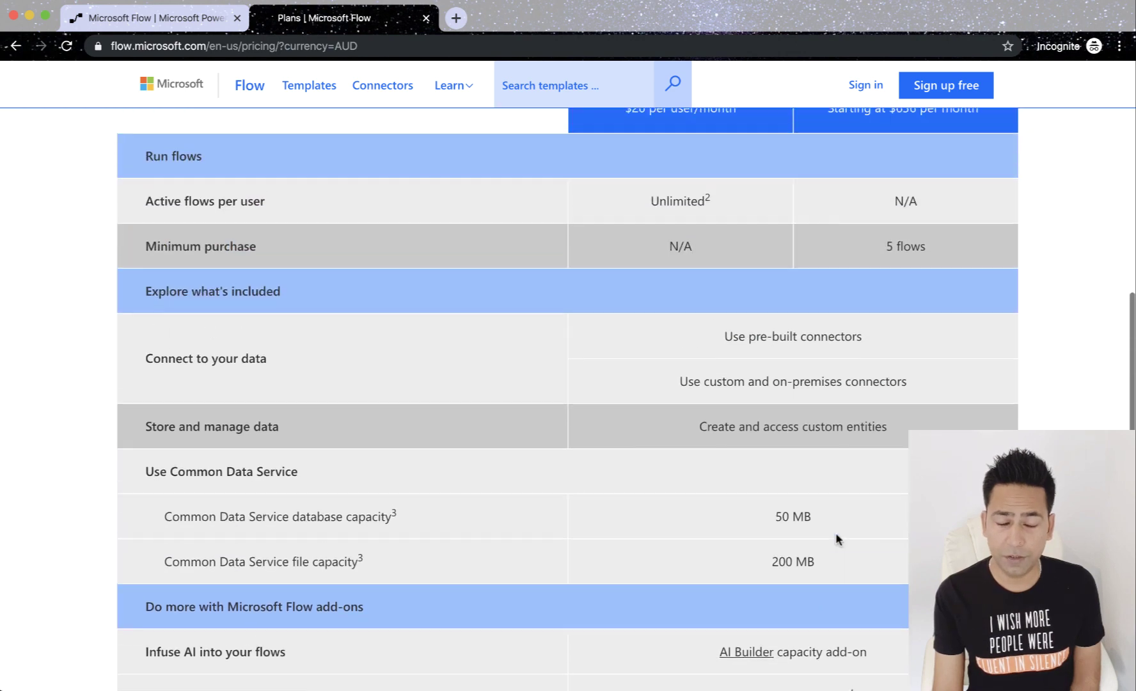
{"action": "scroll", "coordinate": [836, 536], "scroll_direction": "up", "scroll_amount": 10}
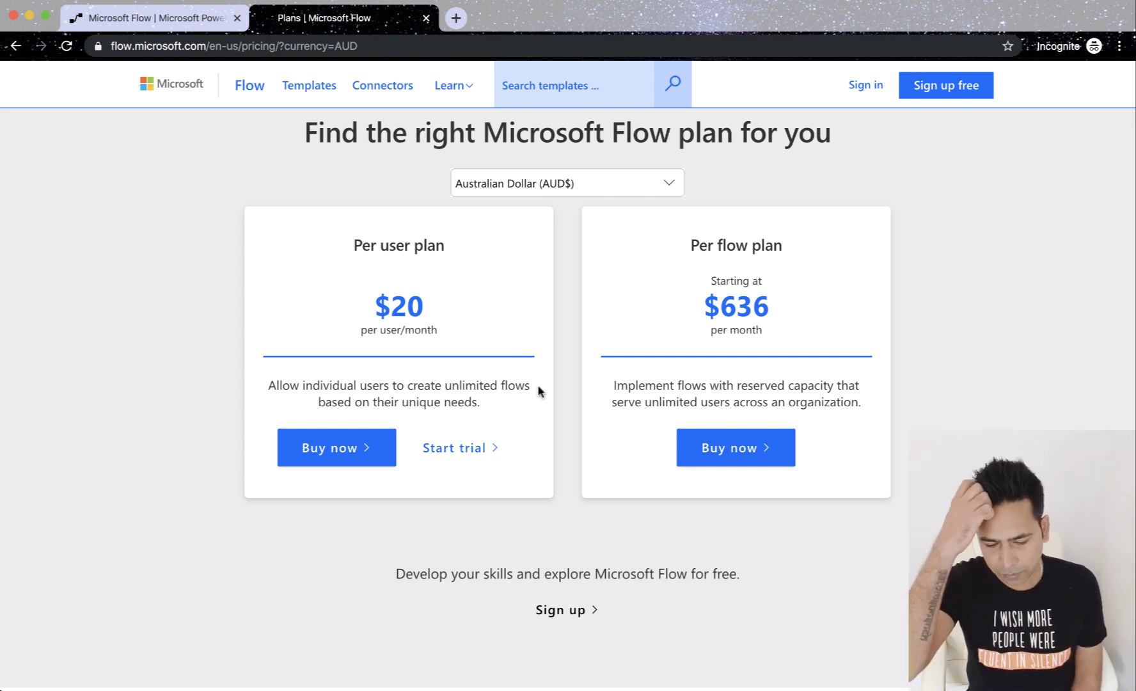
{"action": "scroll", "coordinate": [540, 391], "scroll_direction": "down", "scroll_amount": 5}
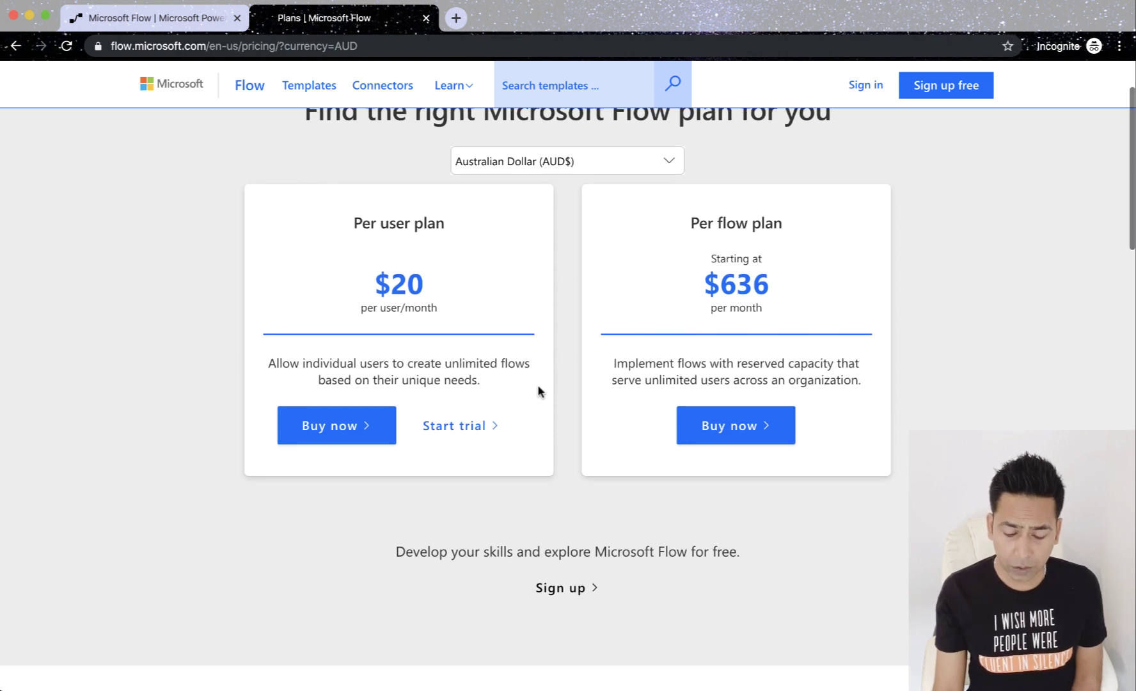
{"action": "scroll", "coordinate": [539, 391], "scroll_direction": "down", "scroll_amount": 8}
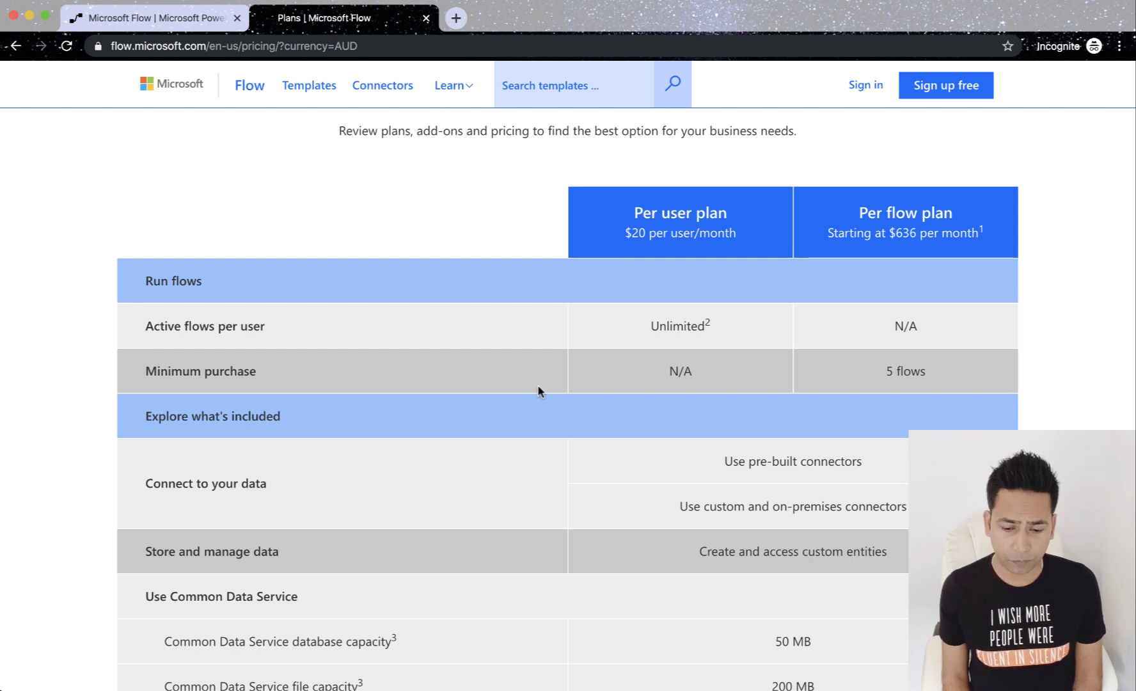
{"action": "scroll", "coordinate": [537, 390], "scroll_direction": "up", "scroll_amount": 8}
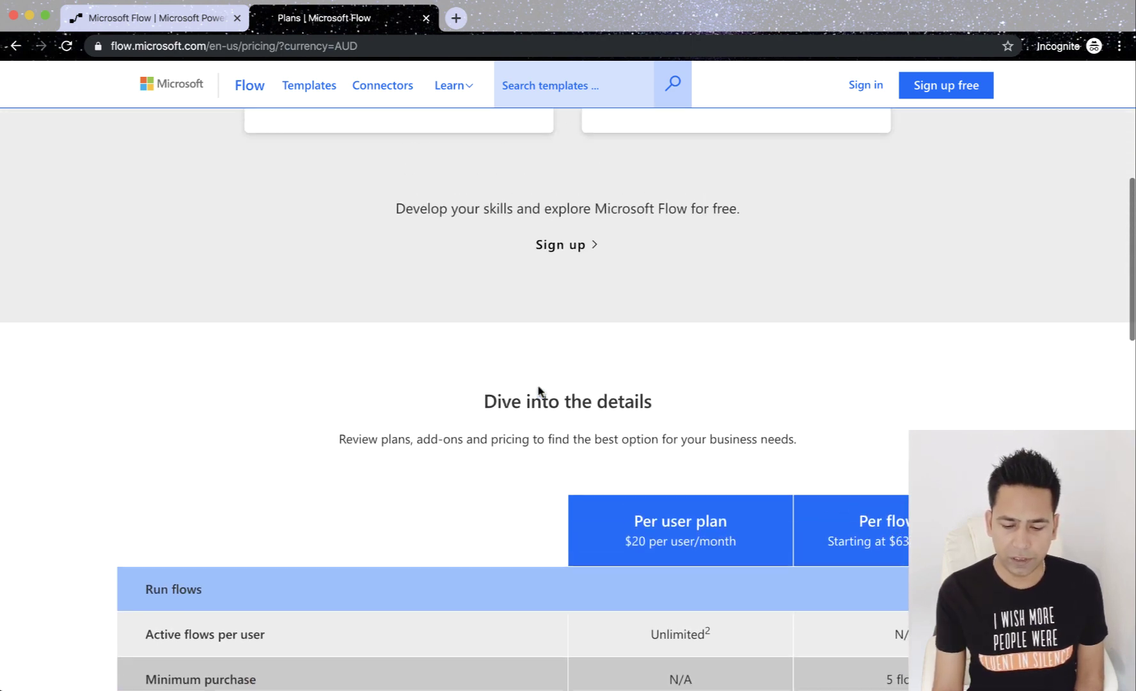
{"action": "scroll", "coordinate": [538, 390], "scroll_direction": "up", "scroll_amount": 4}
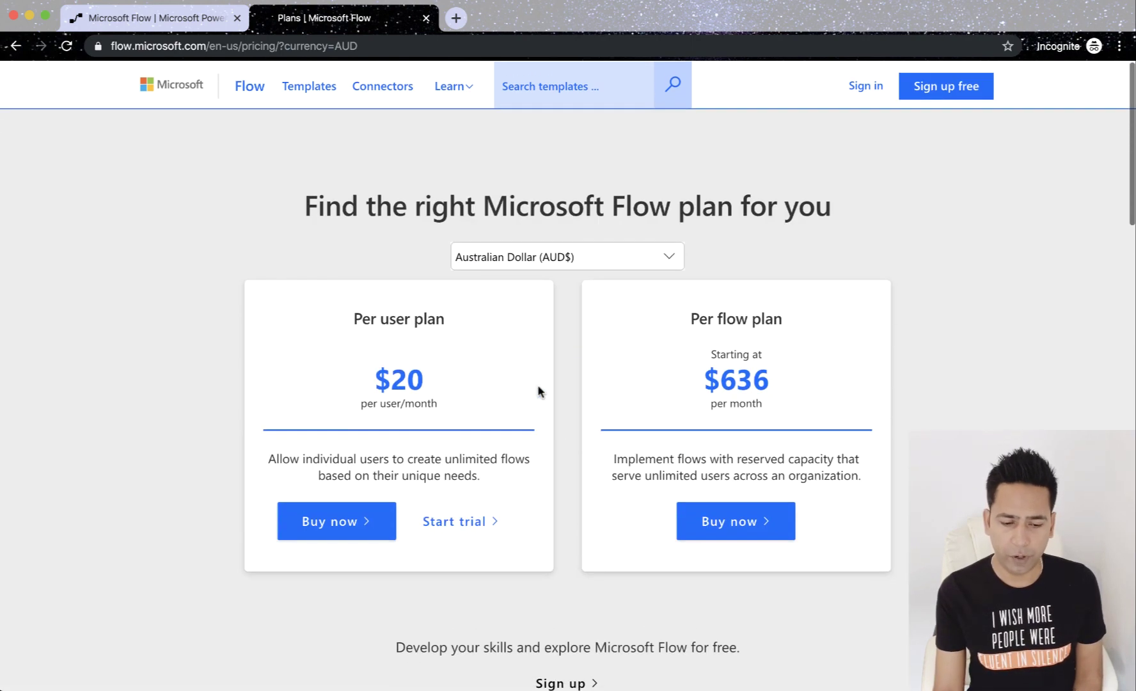
{"action": "left_click", "coordinate": [137, 18]}
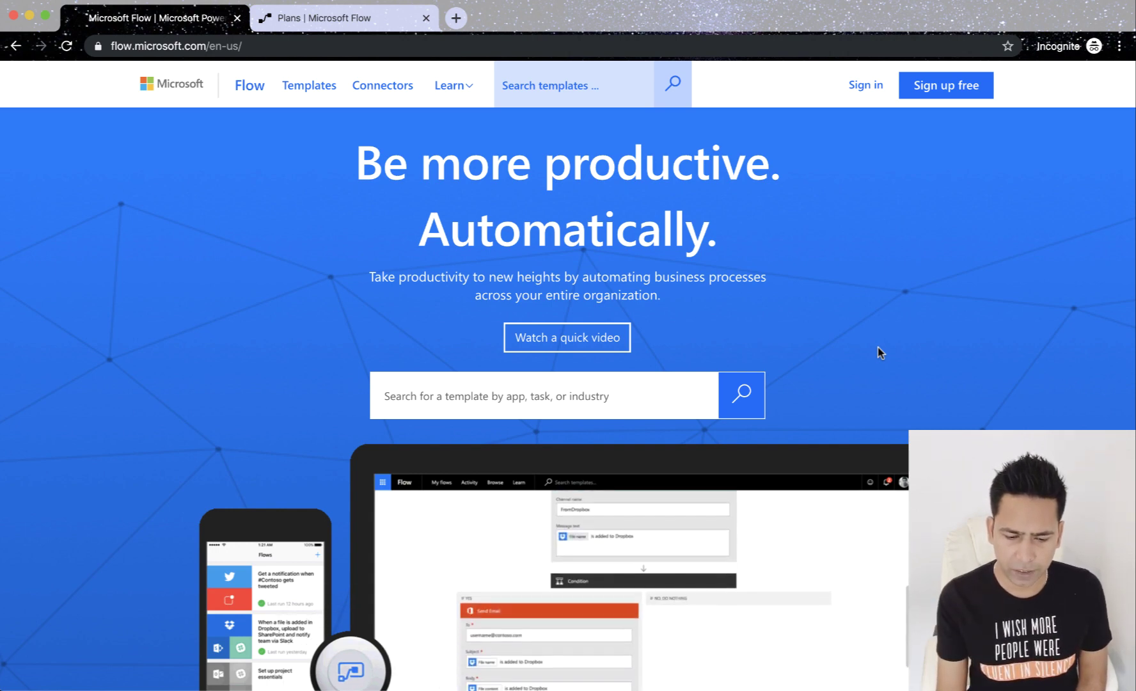
{"action": "left_click", "coordinate": [331, 18]}
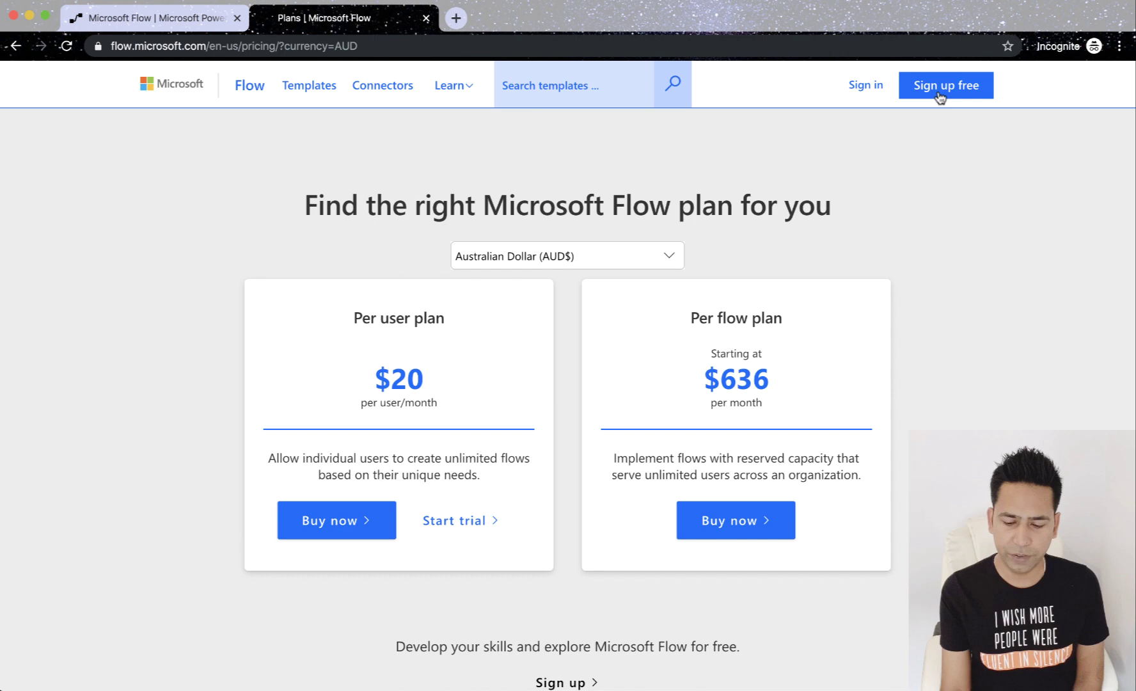
{"action": "scroll", "coordinate": [949, 355], "scroll_direction": "down", "scroll_amount": 3}
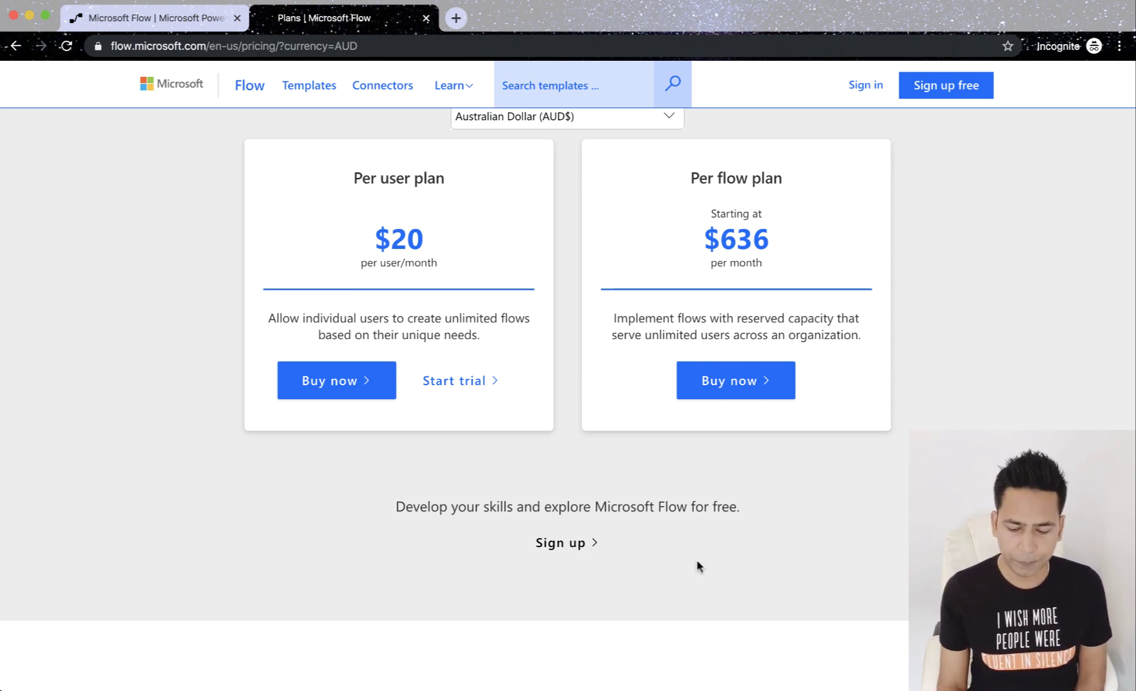
{"action": "scroll", "coordinate": [697, 564], "scroll_direction": "up", "scroll_amount": 1}
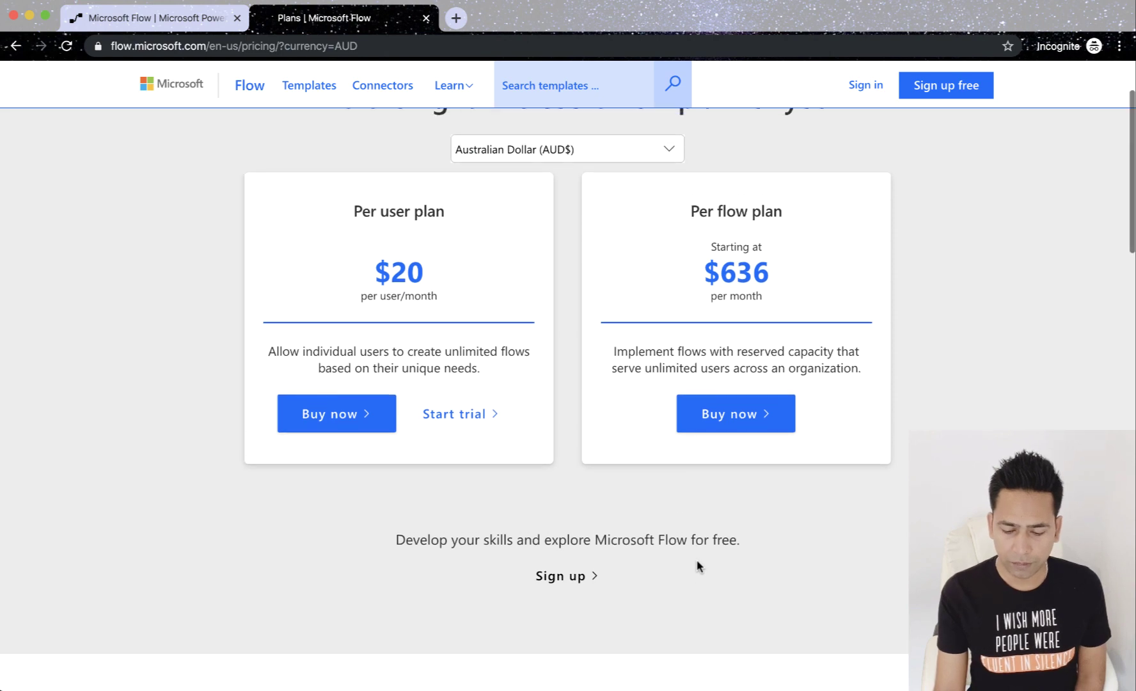
{"action": "left_click", "coordinate": [586, 577]}
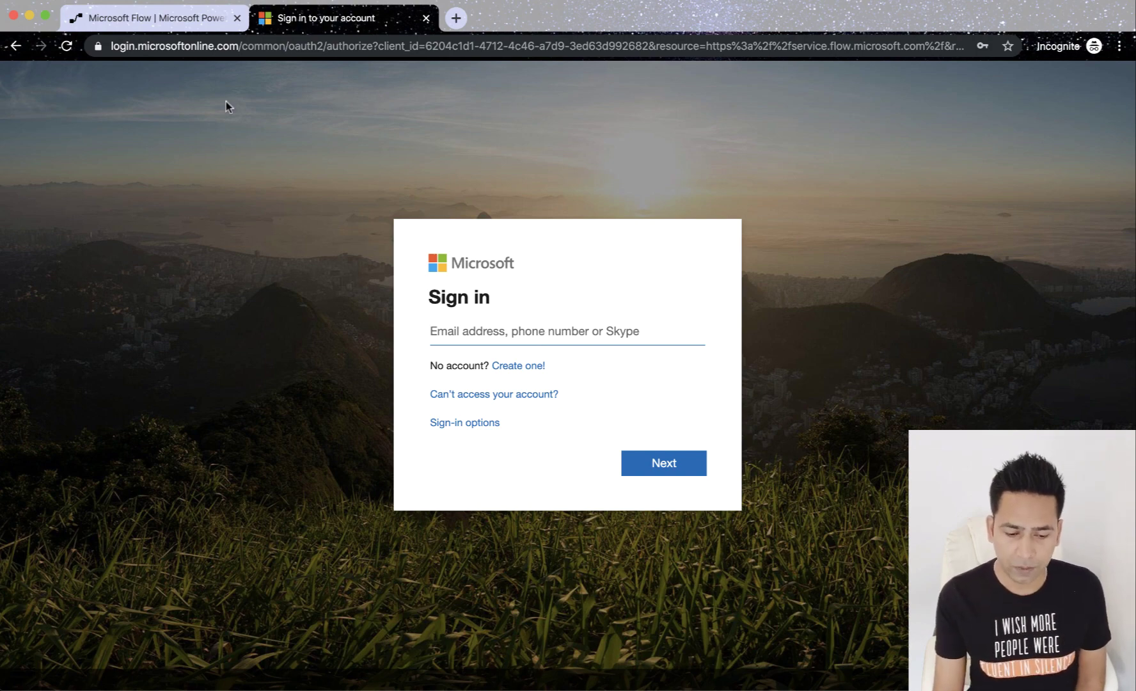
{"action": "left_click", "coordinate": [16, 50]}
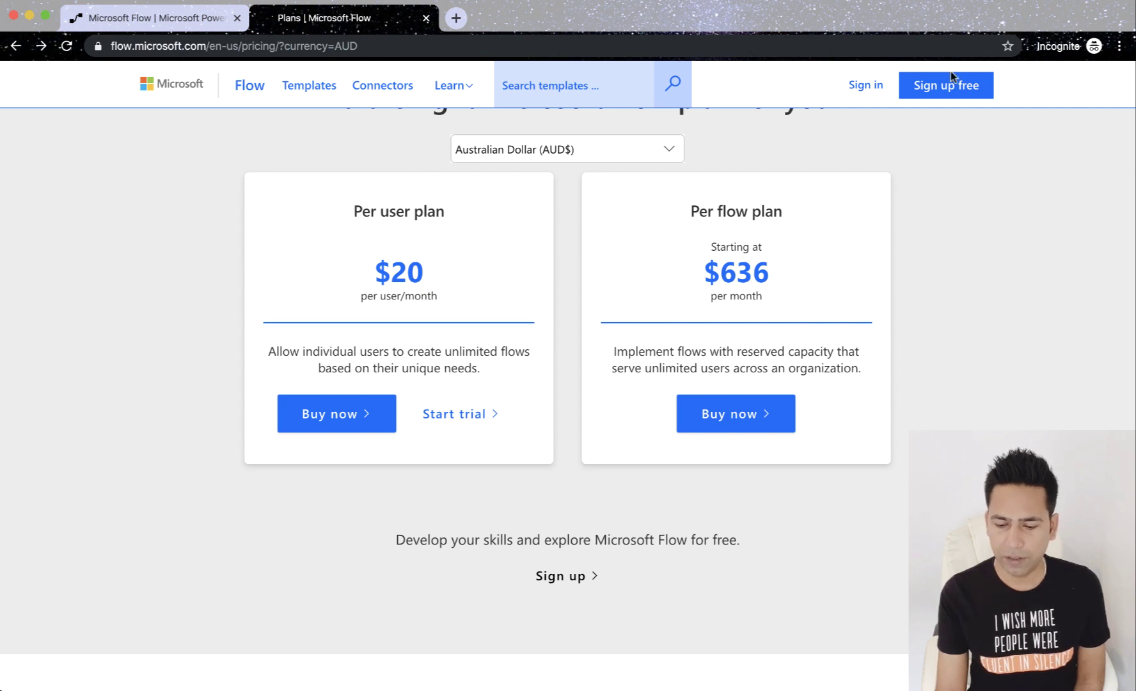
Step: Preview the Sign up free email prompt, dismiss it, and go back to the Flow home page tab
{"action": "left_click", "coordinate": [964, 96]}
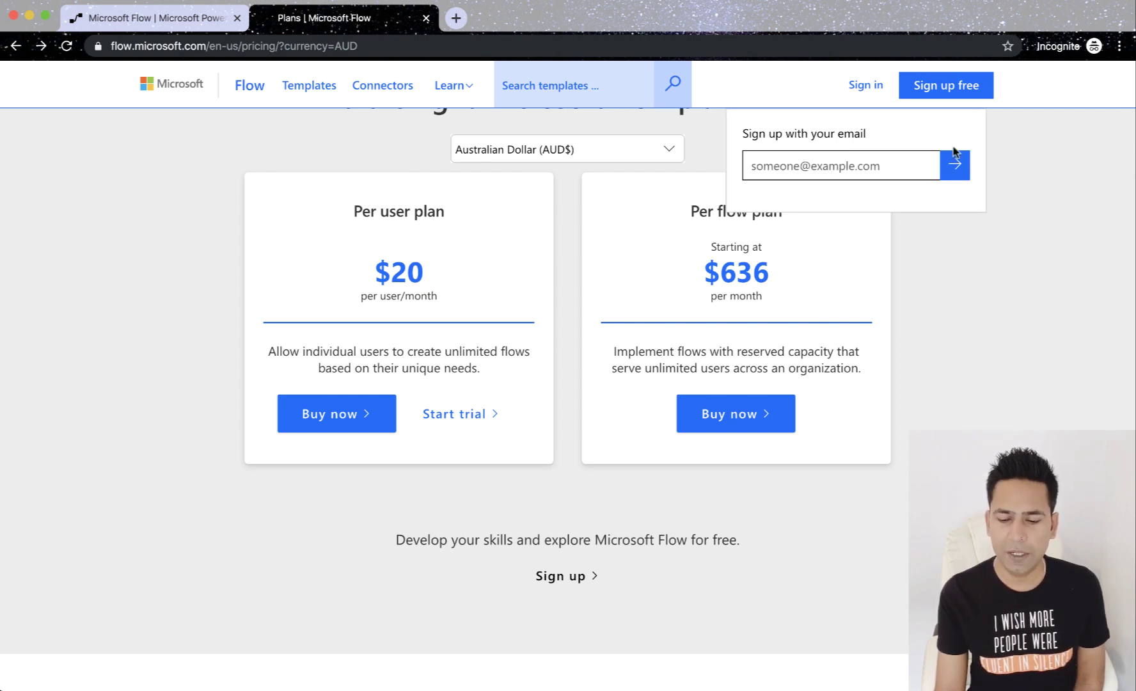
{"action": "left_click", "coordinate": [1024, 304]}
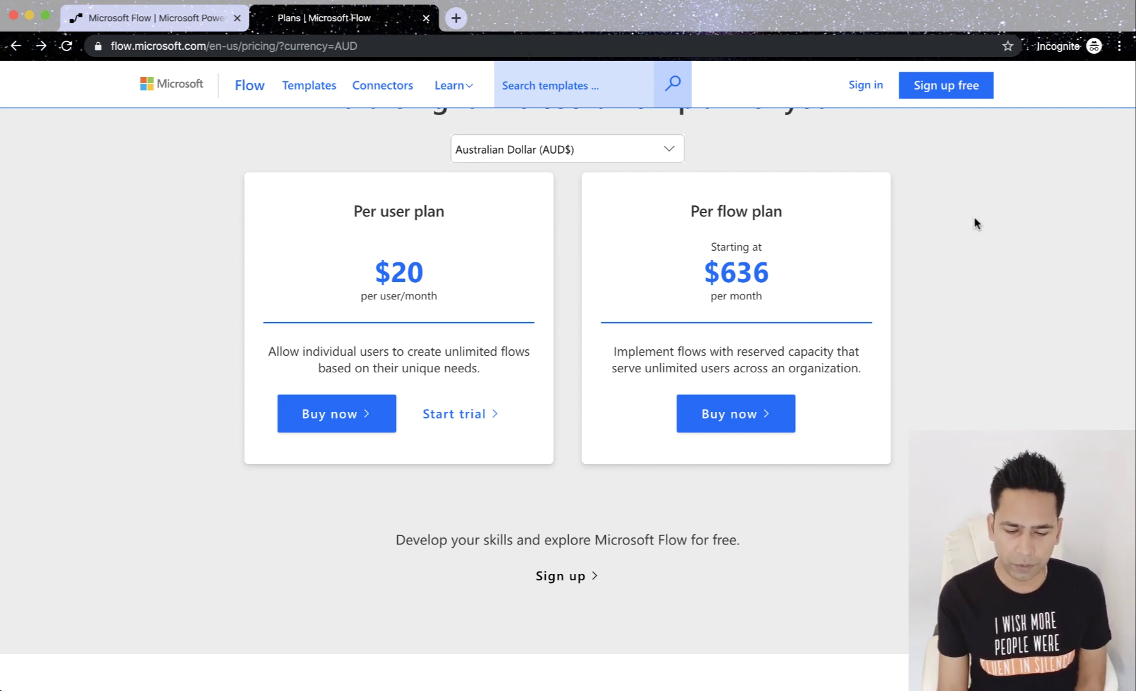
{"action": "left_click", "coordinate": [156, 19]}
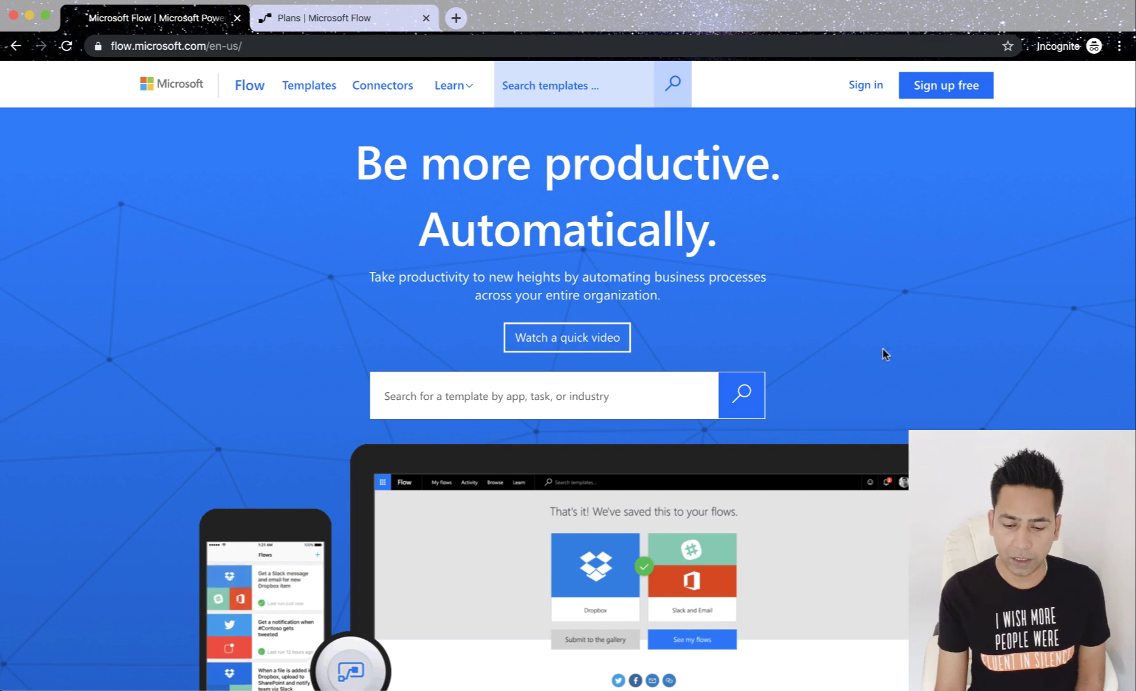
Step: Search templates for 'store attachments' to list OneDrive, Dropbox, Google Drive and Box save-attachment templates
{"action": "scroll", "coordinate": [883, 349], "scroll_direction": "down", "scroll_amount": 2}
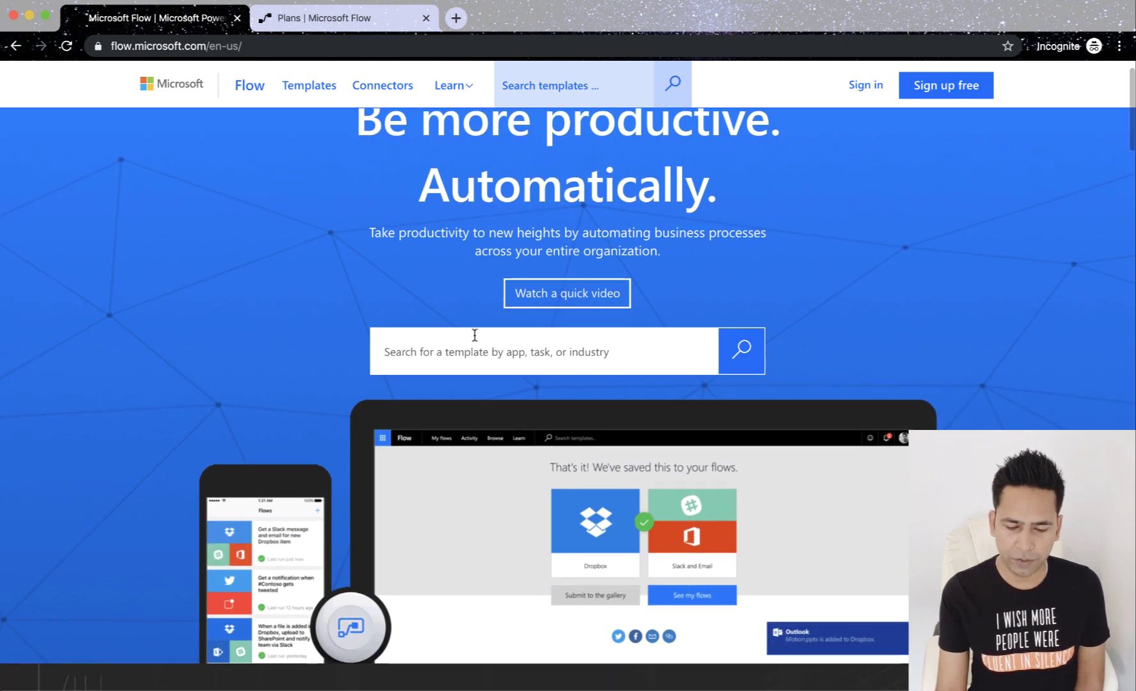
{"action": "left_click", "coordinate": [440, 353]}
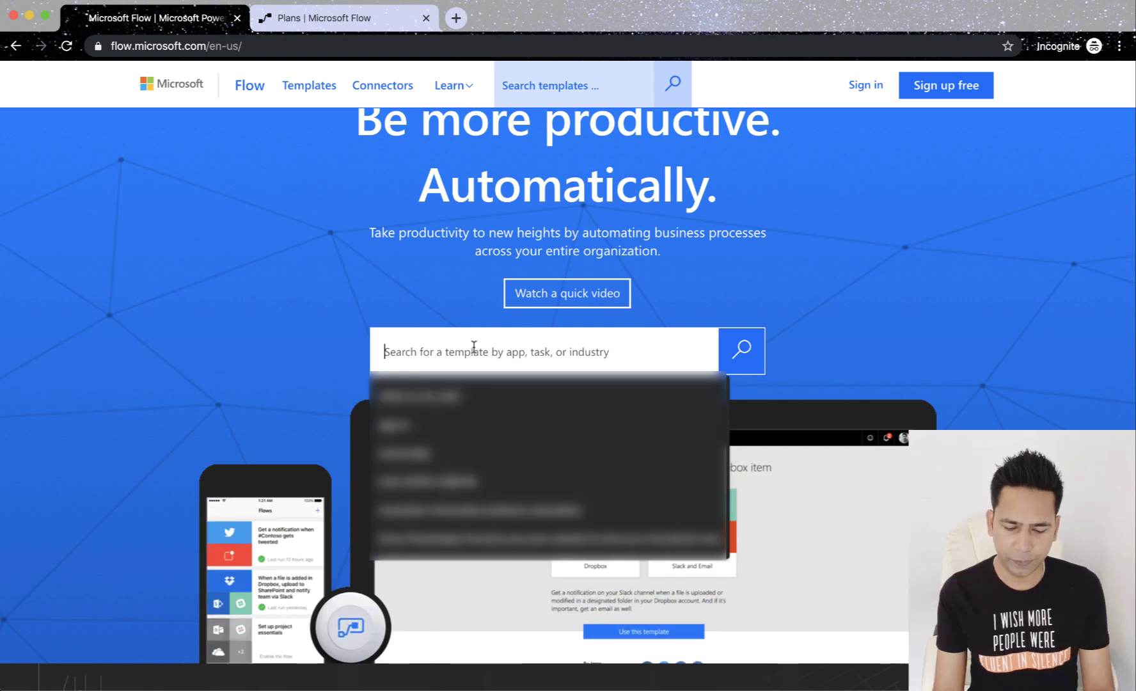
{"action": "left_click", "coordinate": [883, 391]}
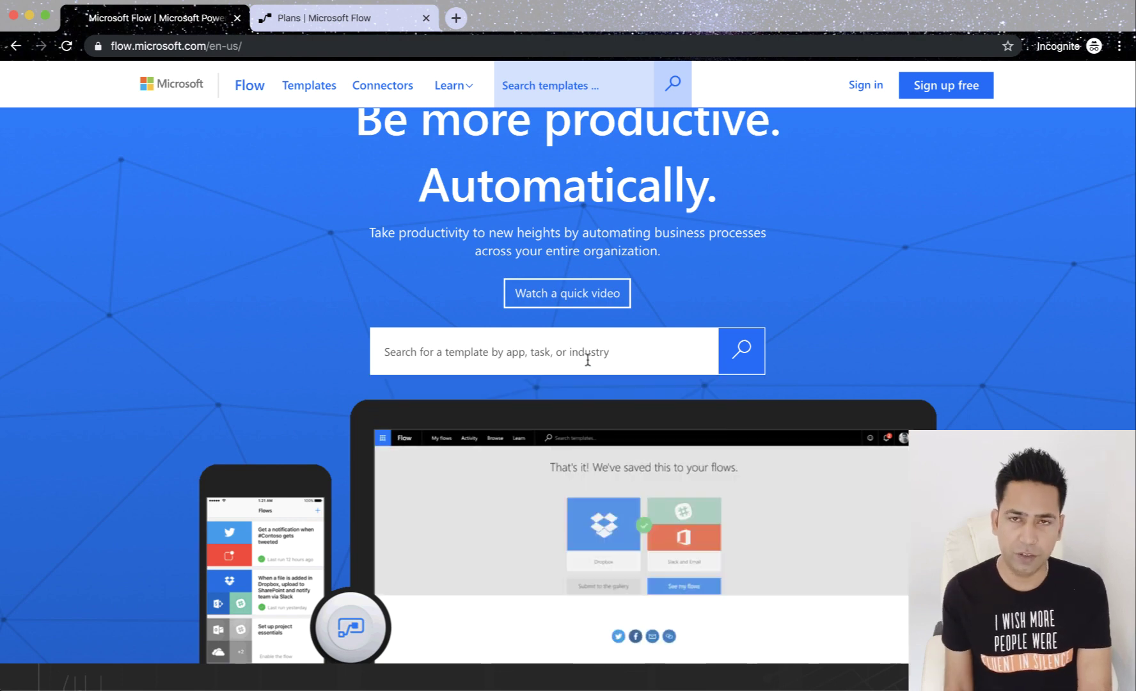
{"action": "left_click", "coordinate": [587, 360]}
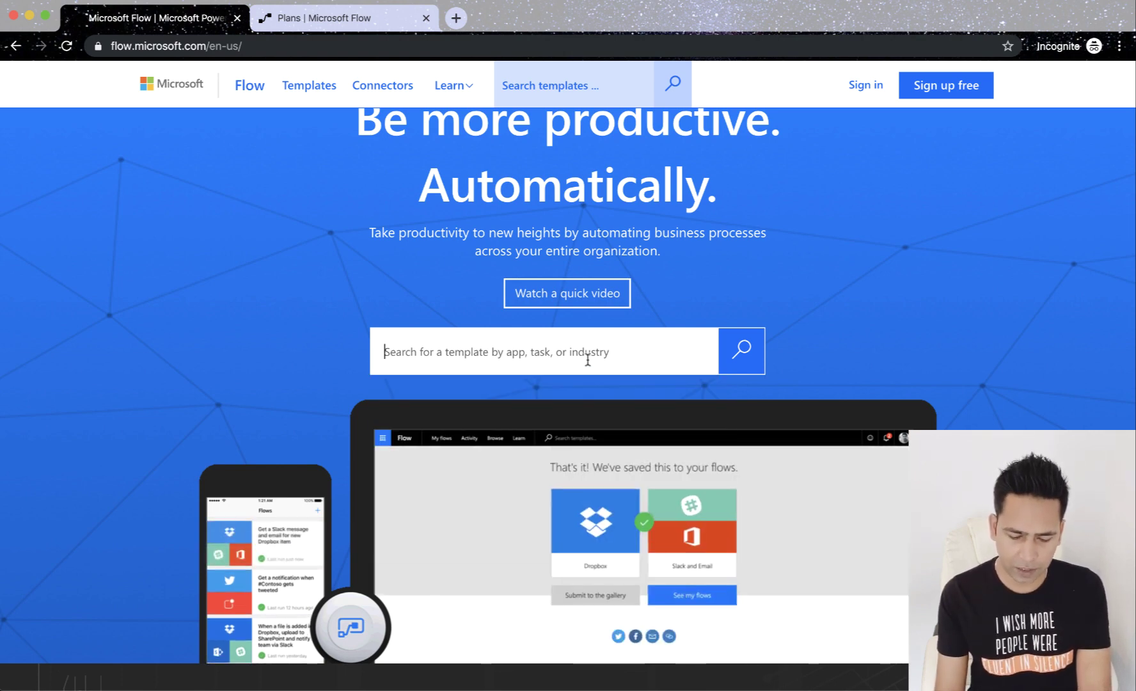
{"action": "type", "text": "store "}
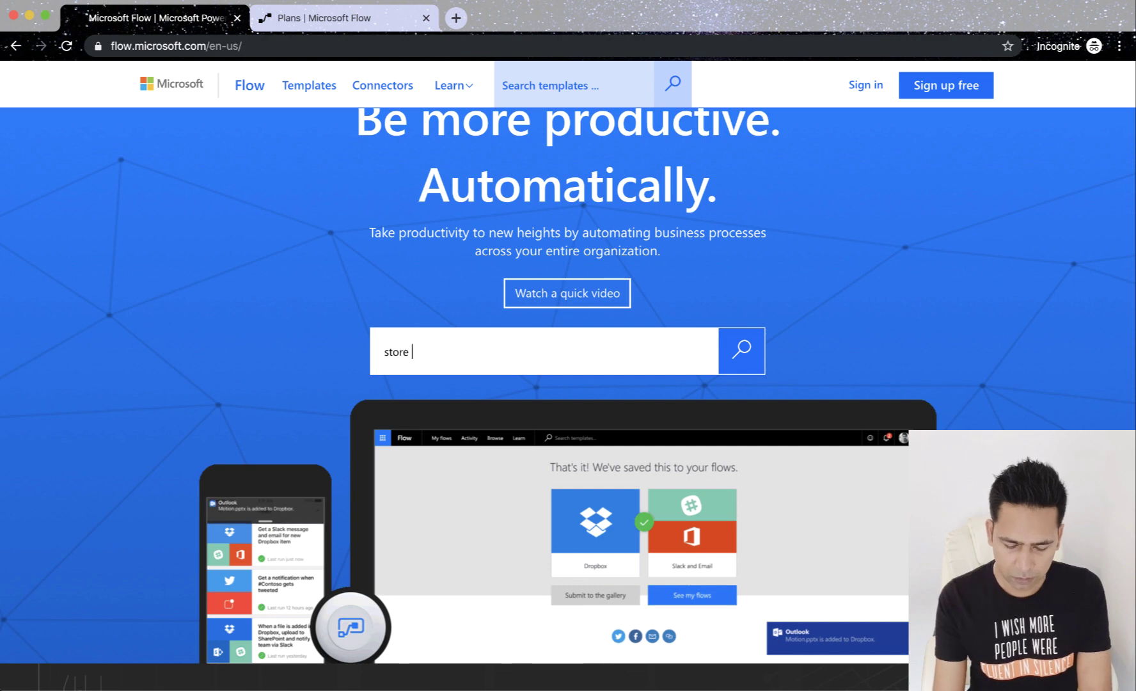
{"action": "type", "text": "attachments"}
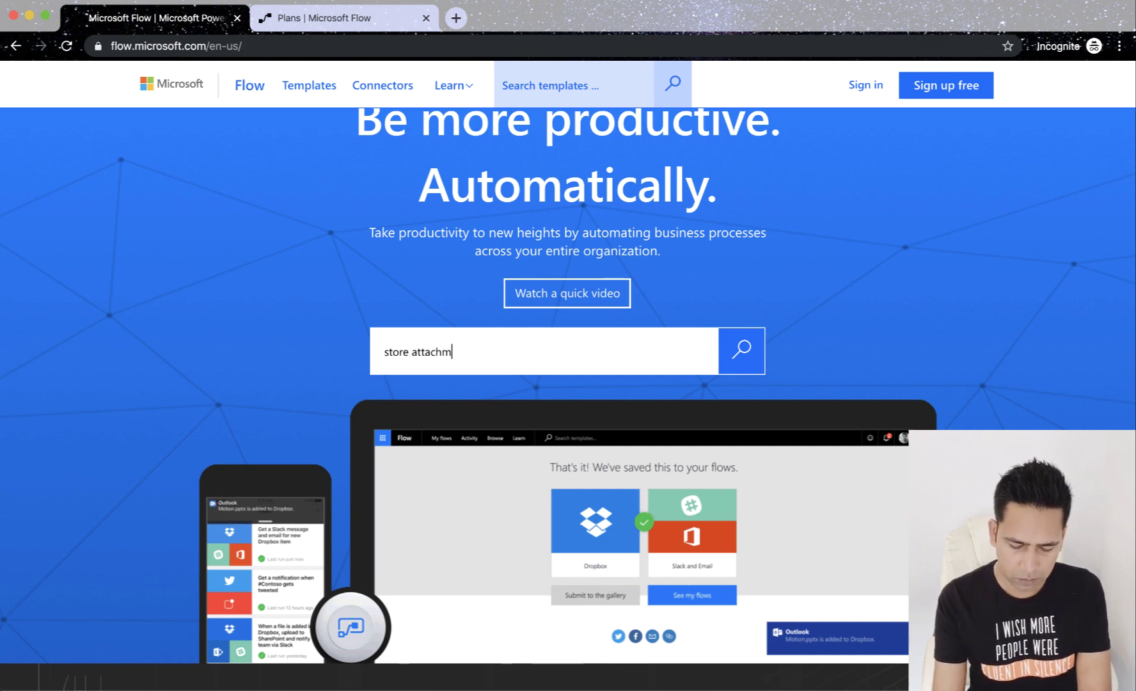
{"action": "key", "text": "Return"}
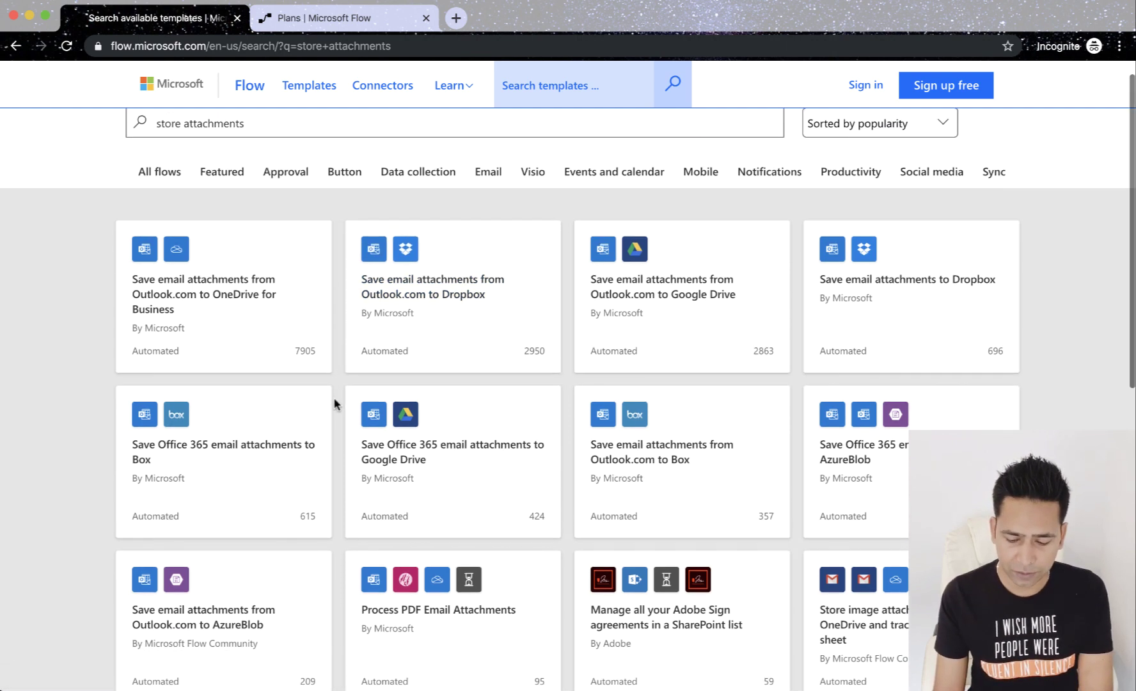
Step: Scroll the 'store attachments' results, led by the Outlook.com to OneDrive for Business template
{"action": "scroll", "coordinate": [334, 403], "scroll_direction": "down", "scroll_amount": 5}
{"action": "scroll", "coordinate": [334, 403], "scroll_direction": "up", "scroll_amount": 5}
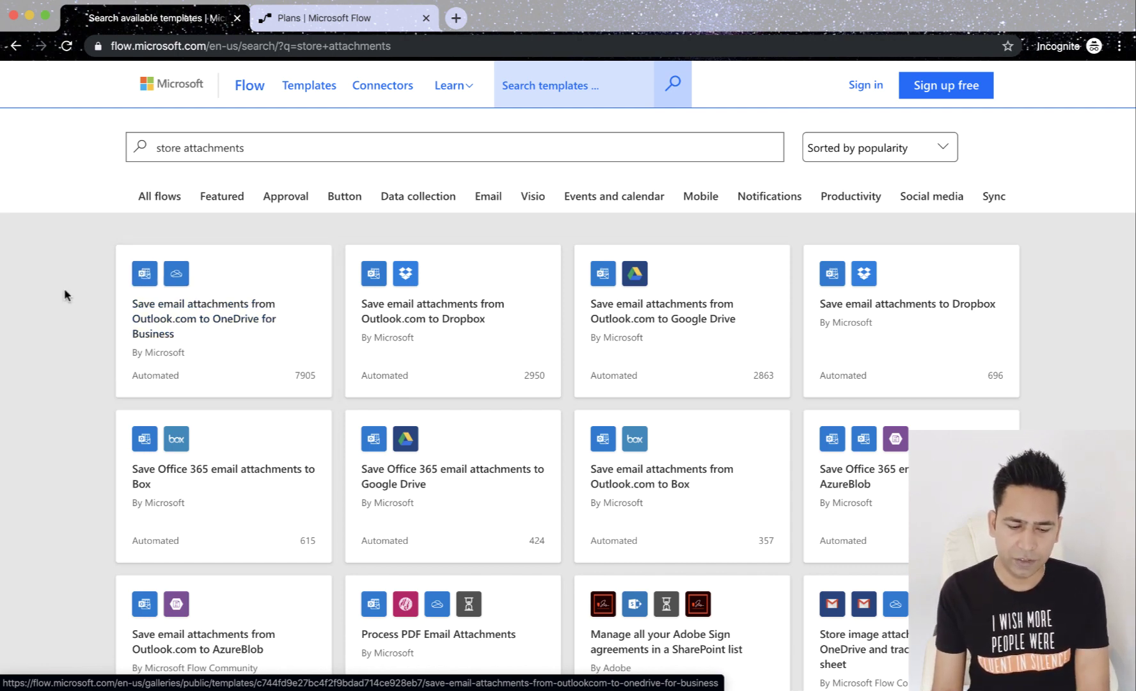
Step: Go back to the Flow home page and scroll down to the featured template collections
{"action": "left_click", "coordinate": [16, 46]}
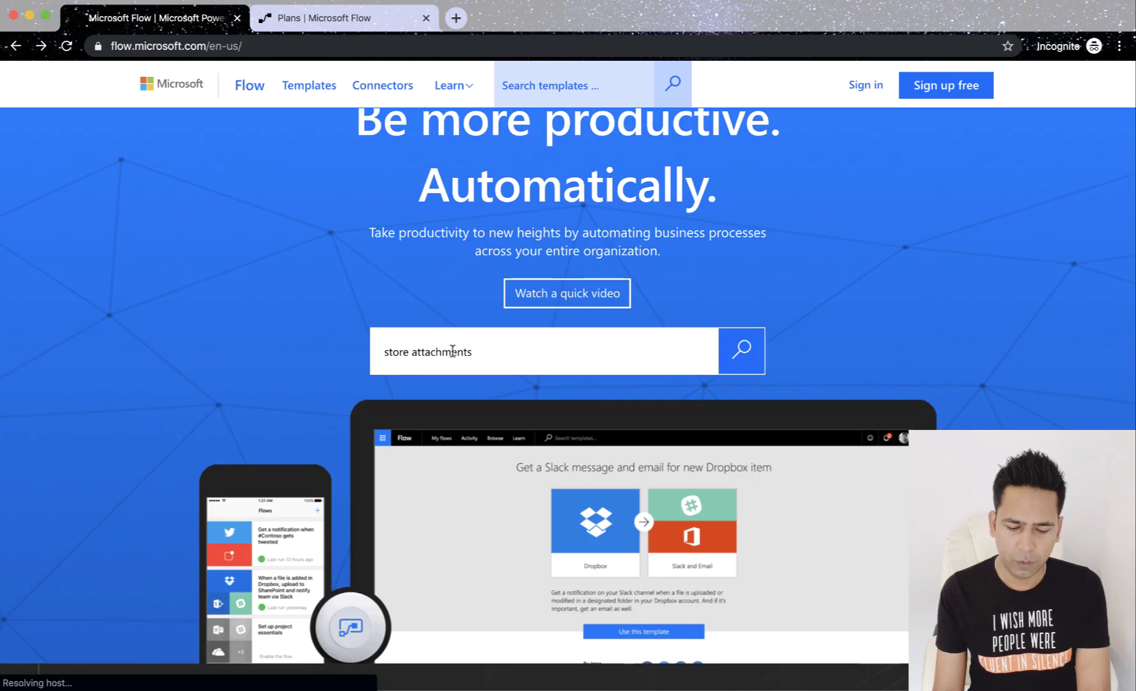
{"action": "scroll", "coordinate": [627, 322], "scroll_direction": "down", "scroll_amount": 2}
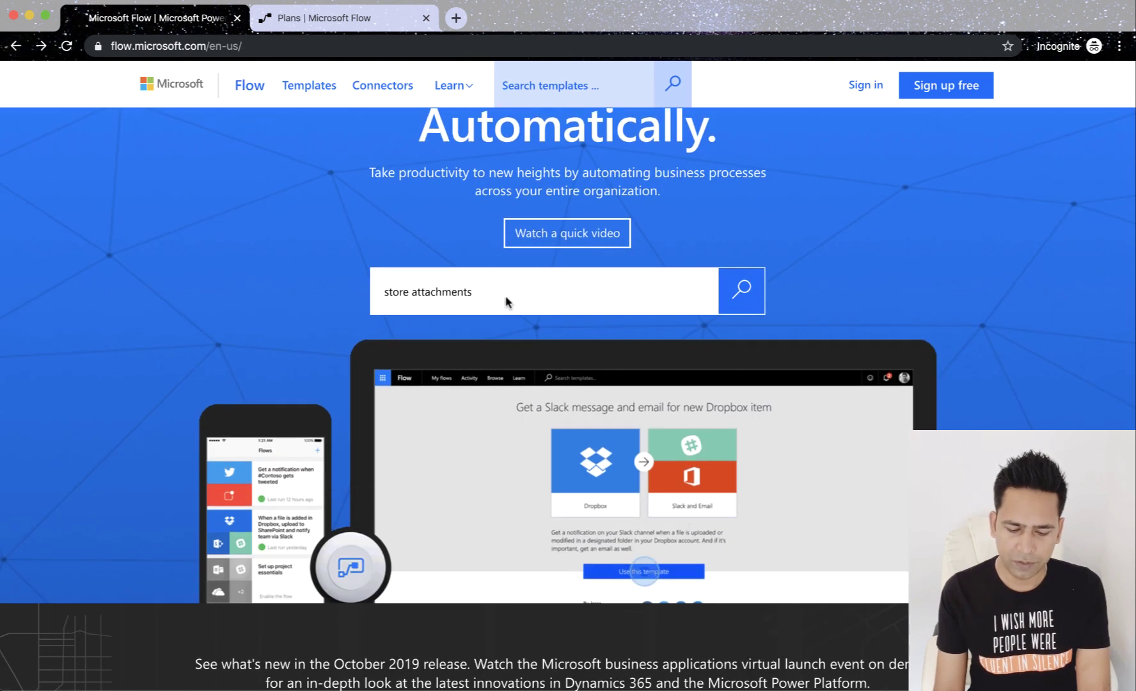
{"action": "scroll", "coordinate": [615, 381], "scroll_direction": "down", "scroll_amount": 7}
{"action": "scroll", "coordinate": [615, 385], "scroll_direction": "down", "scroll_amount": 3}
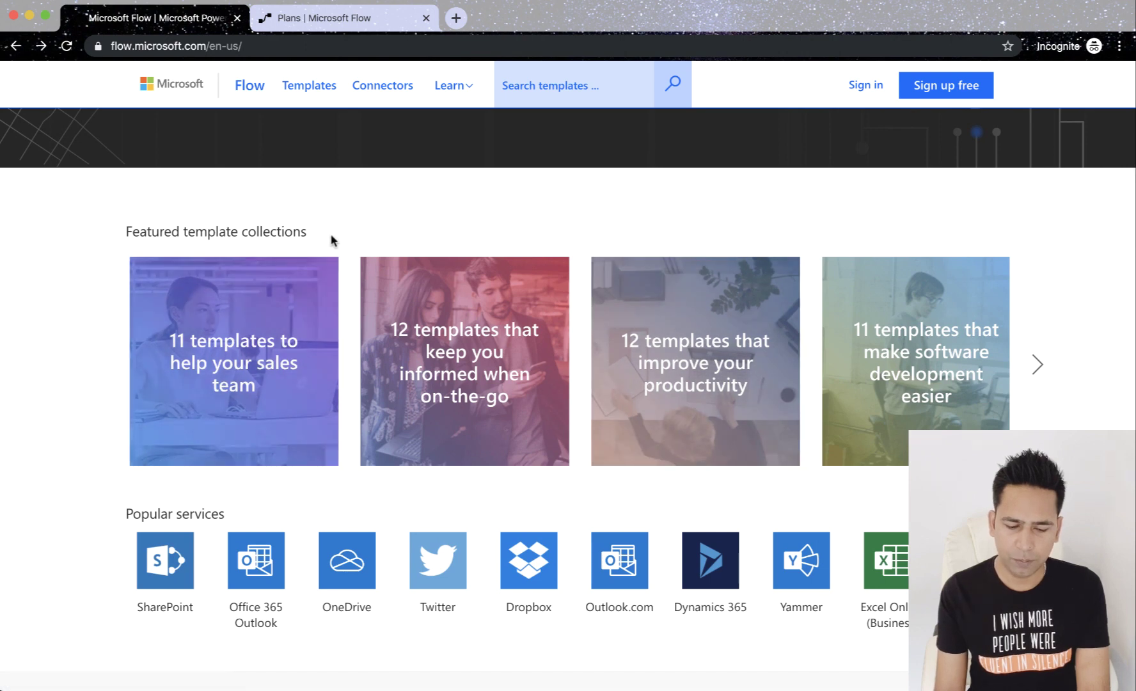
{"action": "scroll", "coordinate": [1081, 415], "scroll_direction": "down", "scroll_amount": 2}
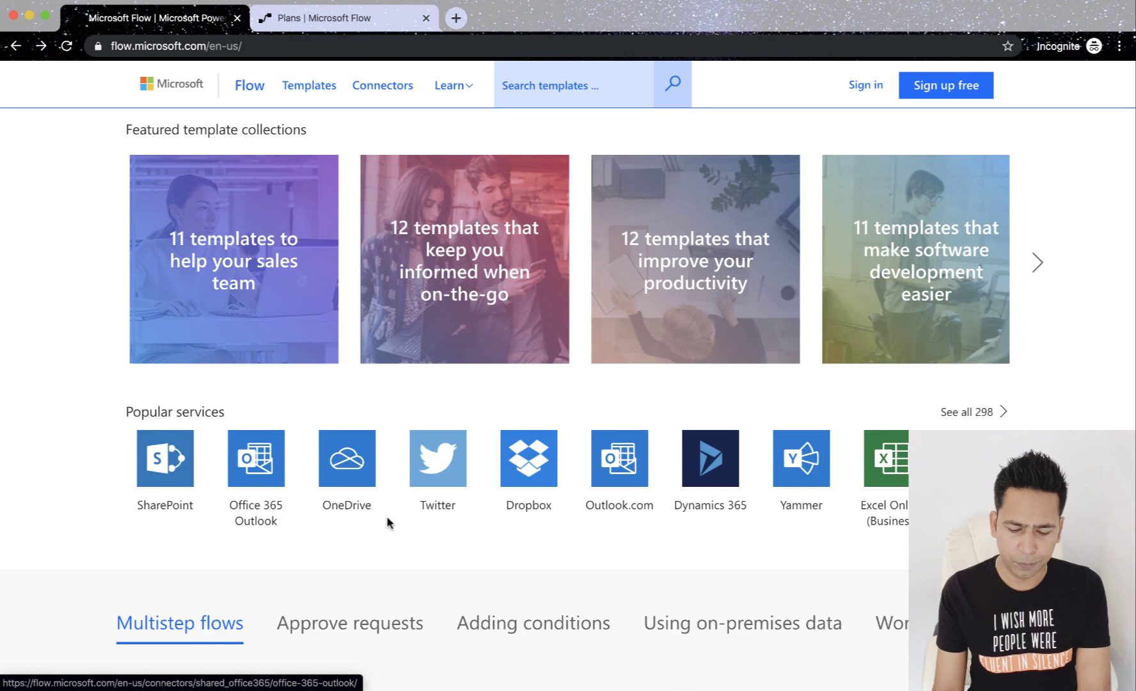
{"action": "scroll", "coordinate": [387, 521], "scroll_direction": "down", "scroll_amount": 1}
{"action": "scroll", "coordinate": [388, 521], "scroll_direction": "down", "scroll_amount": 5}
{"action": "scroll", "coordinate": [387, 521], "scroll_direction": "up", "scroll_amount": 4}
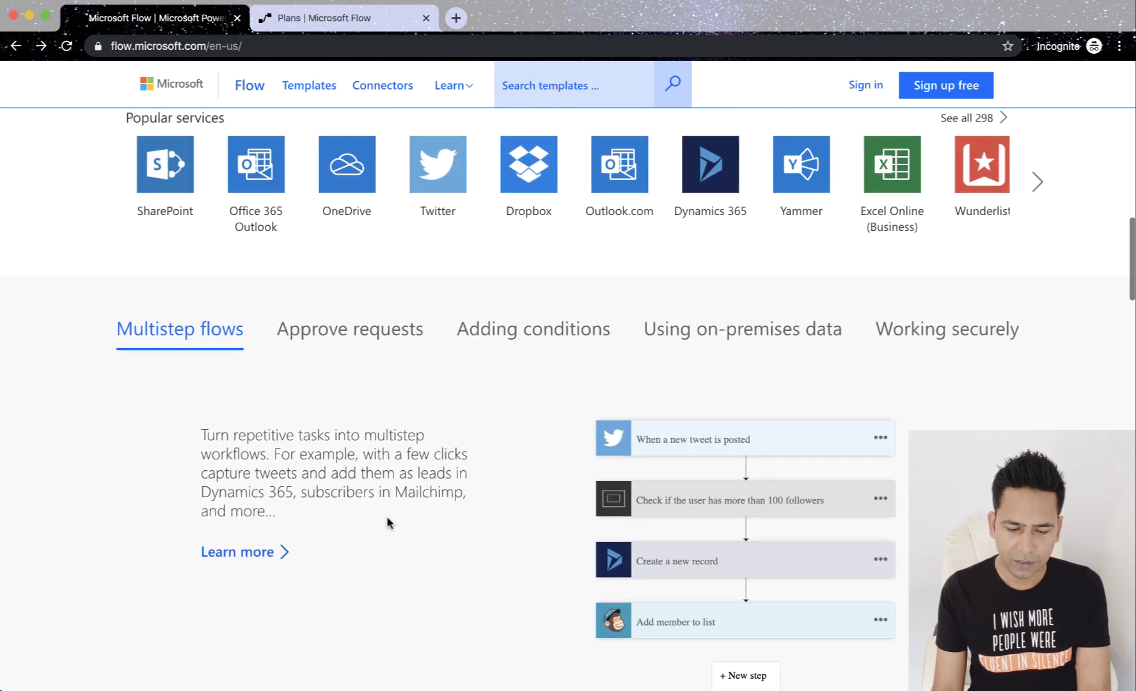
{"action": "scroll", "coordinate": [387, 520], "scroll_direction": "up", "scroll_amount": 1}
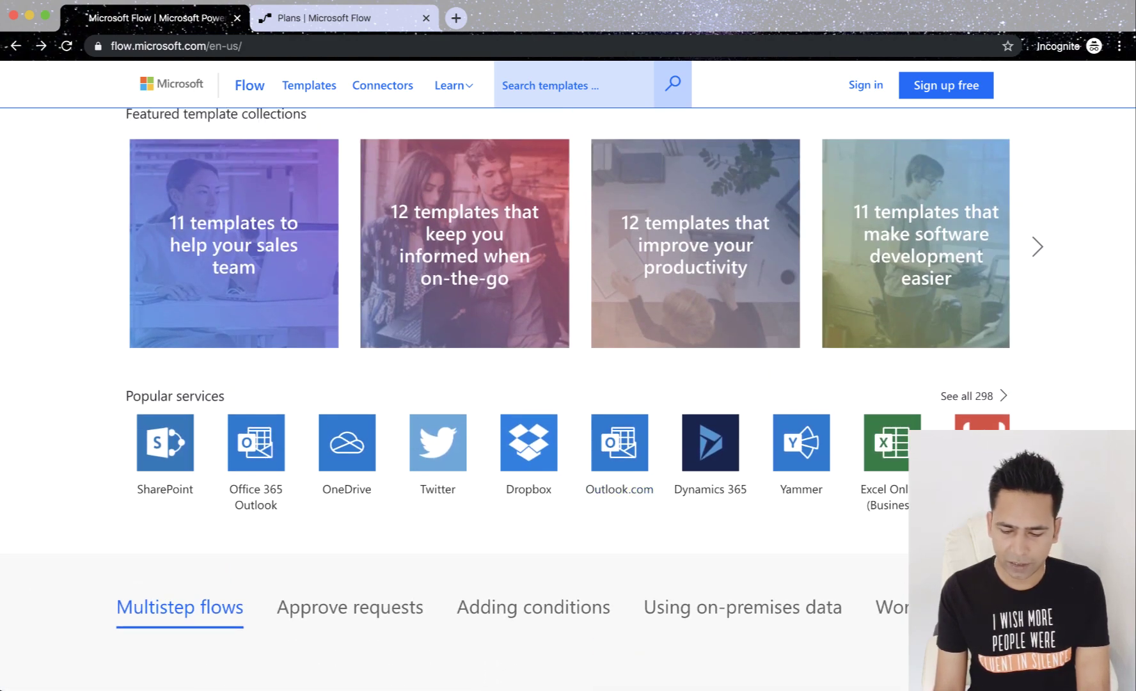
Step: Page the featured collections and open '6 templates to simplify common classroom tasks'
{"action": "scroll", "coordinate": [512, 460], "scroll_direction": "right", "scroll_amount": 8}
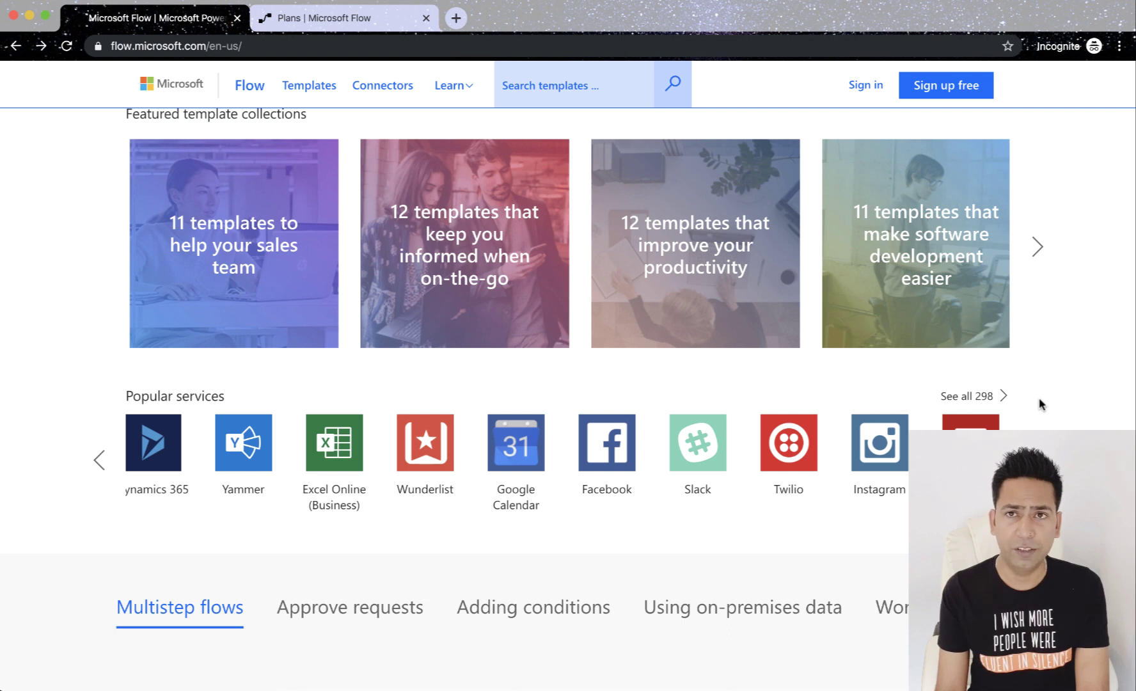
{"action": "scroll", "coordinate": [1040, 404], "scroll_direction": "up", "scroll_amount": 2}
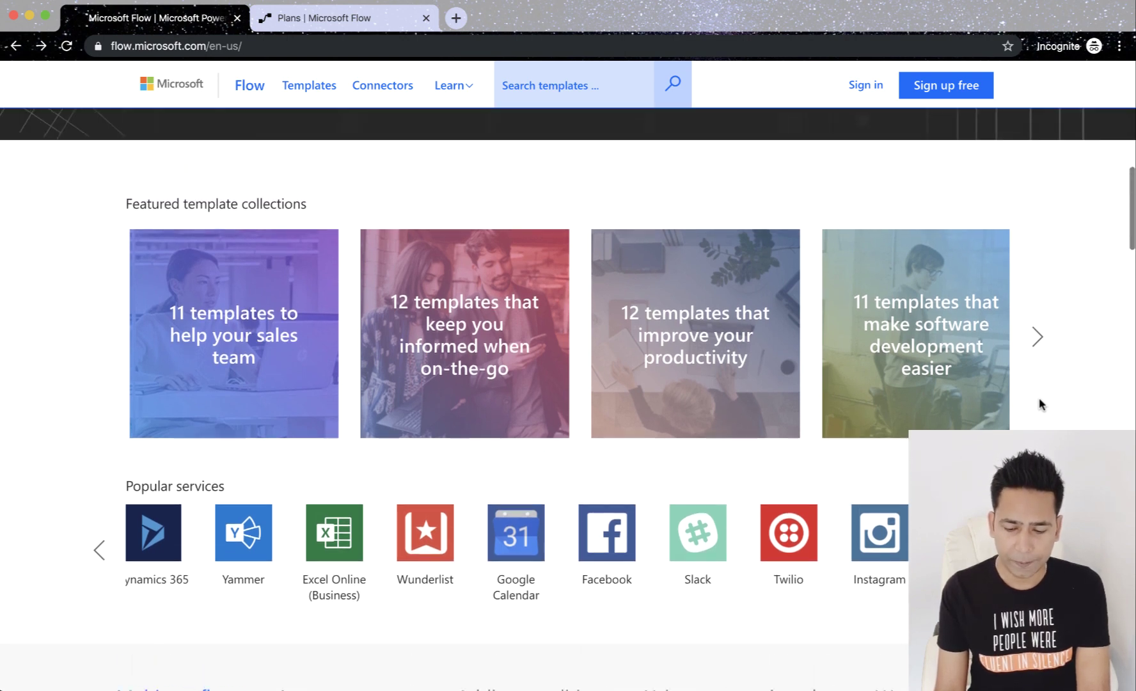
{"action": "scroll", "coordinate": [1039, 400], "scroll_direction": "up", "scroll_amount": 1}
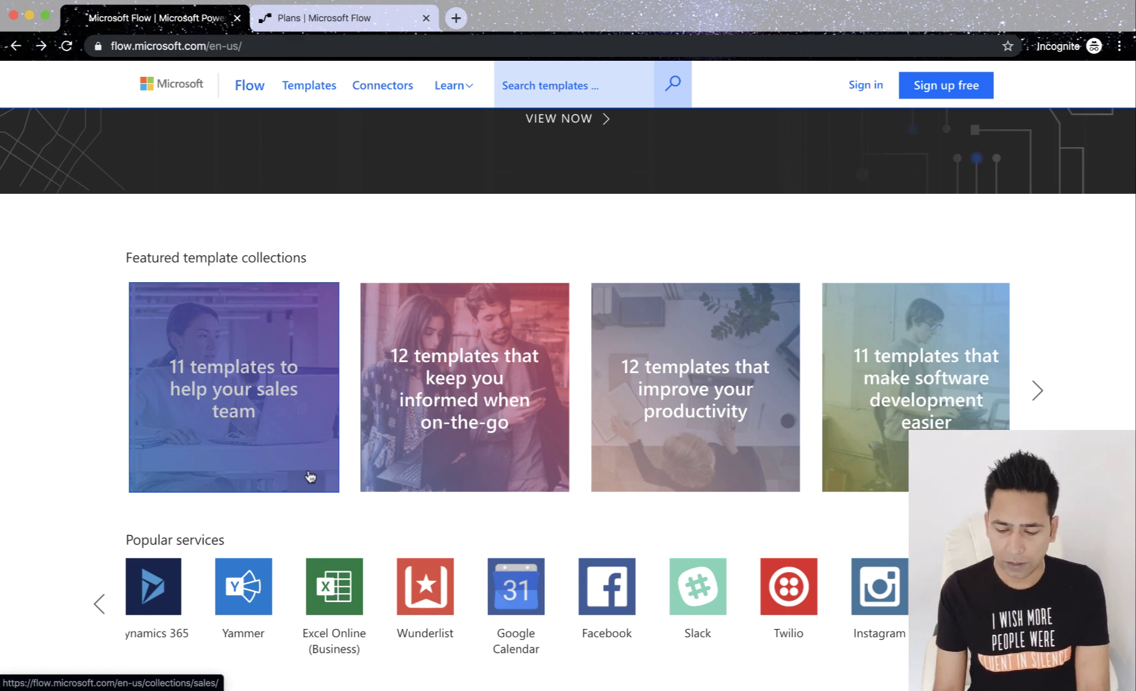
{"action": "left_click", "coordinate": [1039, 393]}
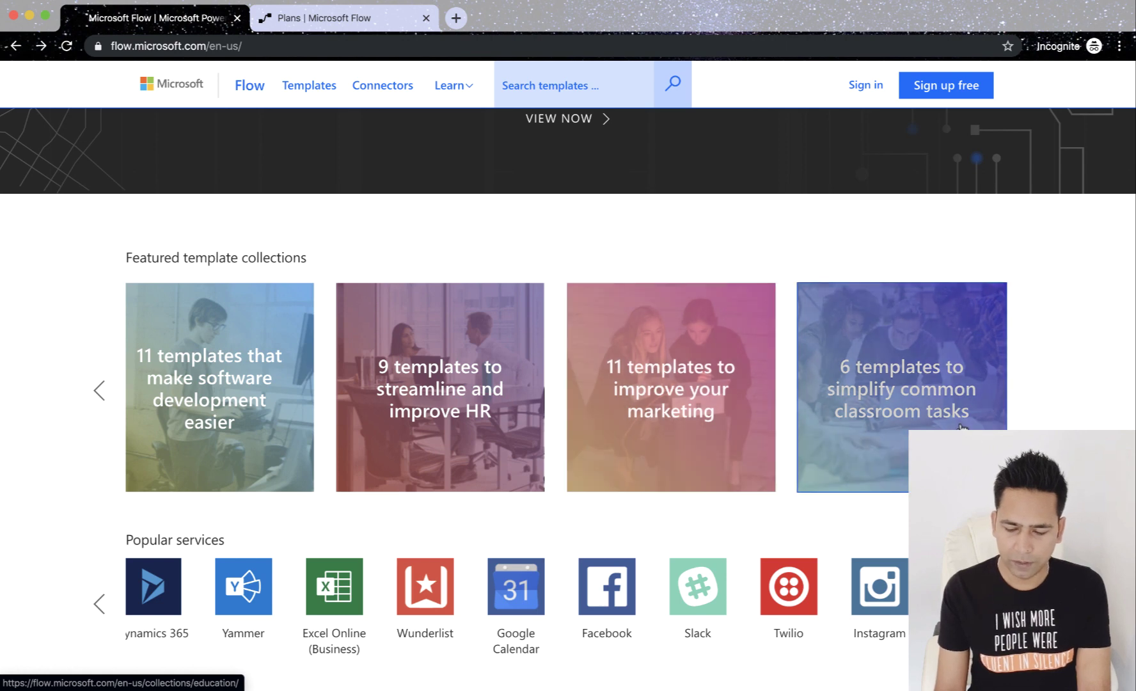
{"action": "left_click", "coordinate": [928, 405]}
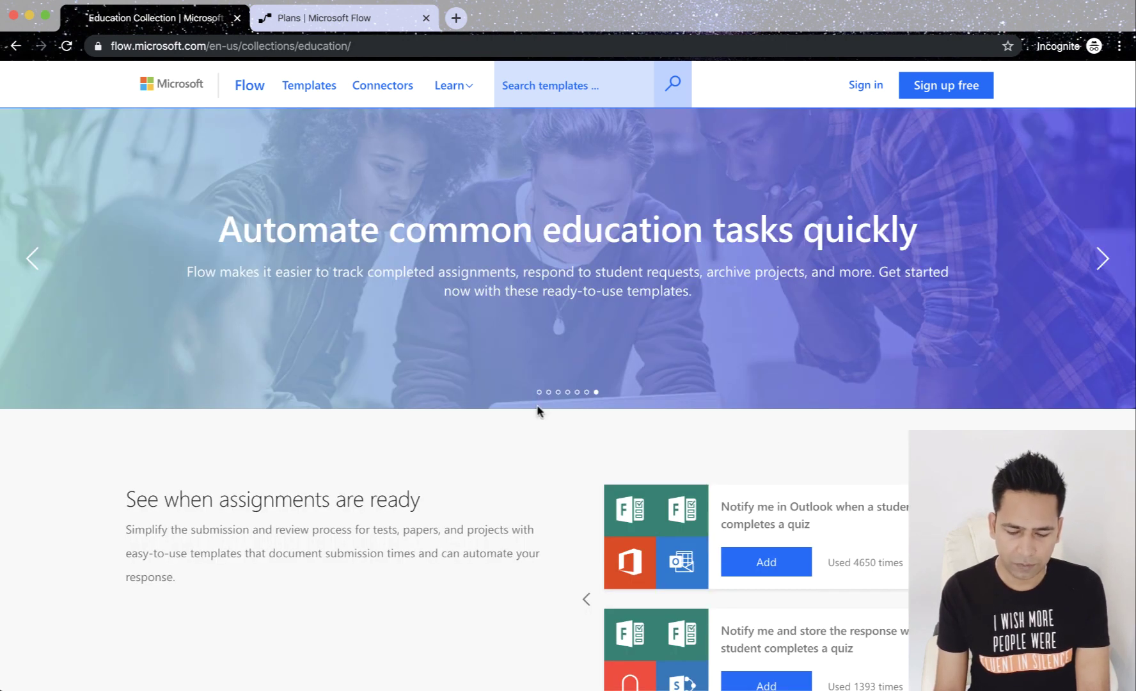
{"action": "scroll", "coordinate": [537, 410], "scroll_direction": "down", "scroll_amount": 5}
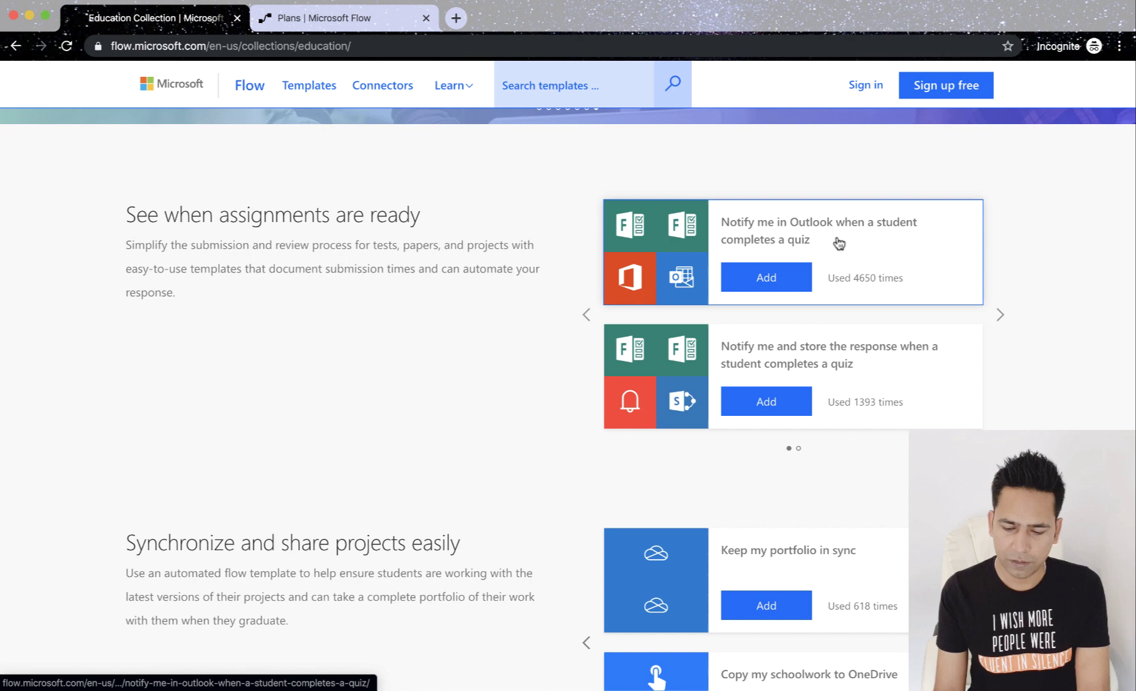
{"action": "scroll", "coordinate": [863, 428], "scroll_direction": "down", "scroll_amount": 5}
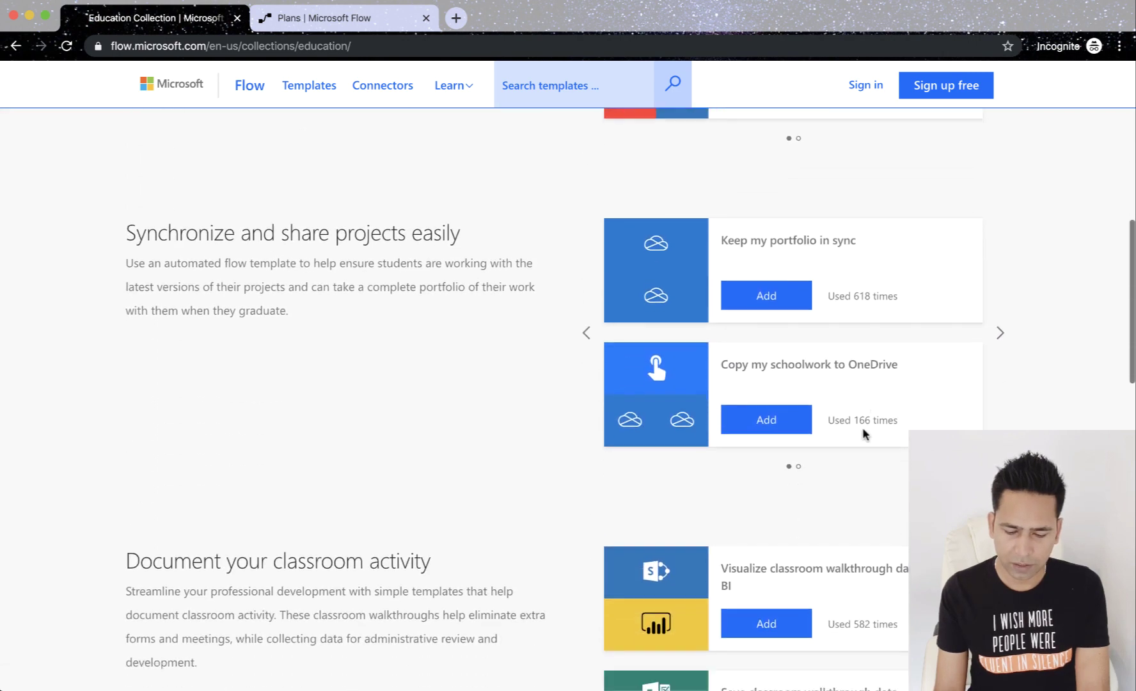
{"action": "scroll", "coordinate": [863, 433], "scroll_direction": "down", "scroll_amount": 11}
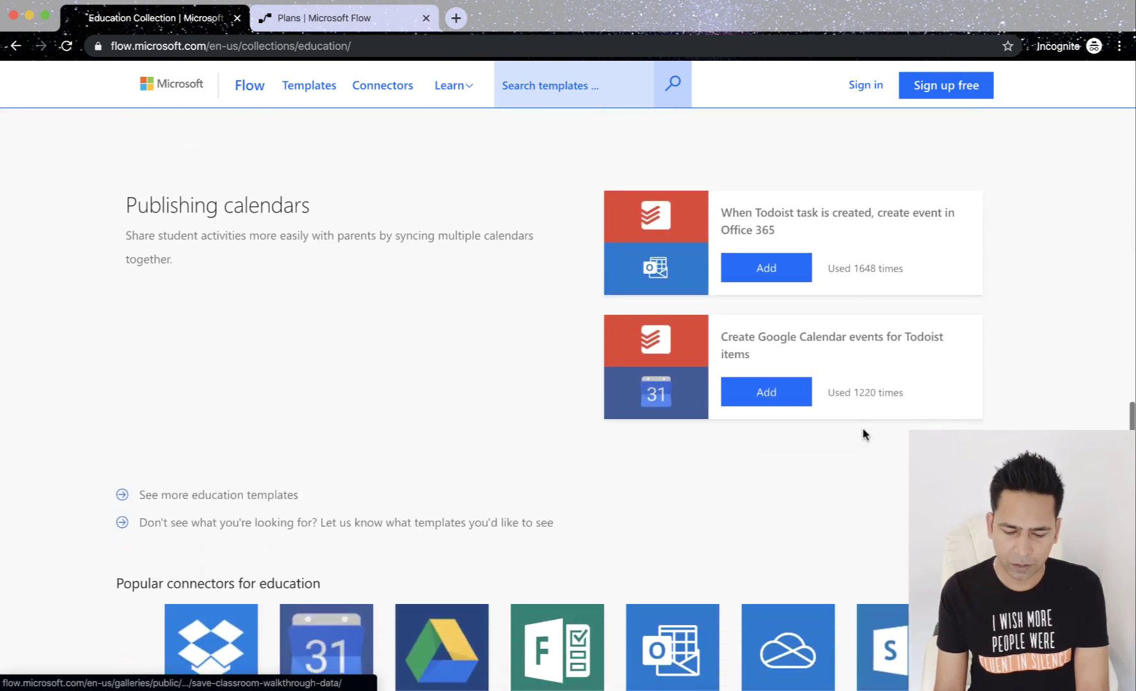
{"action": "scroll", "coordinate": [863, 433], "scroll_direction": "up", "scroll_amount": 15}
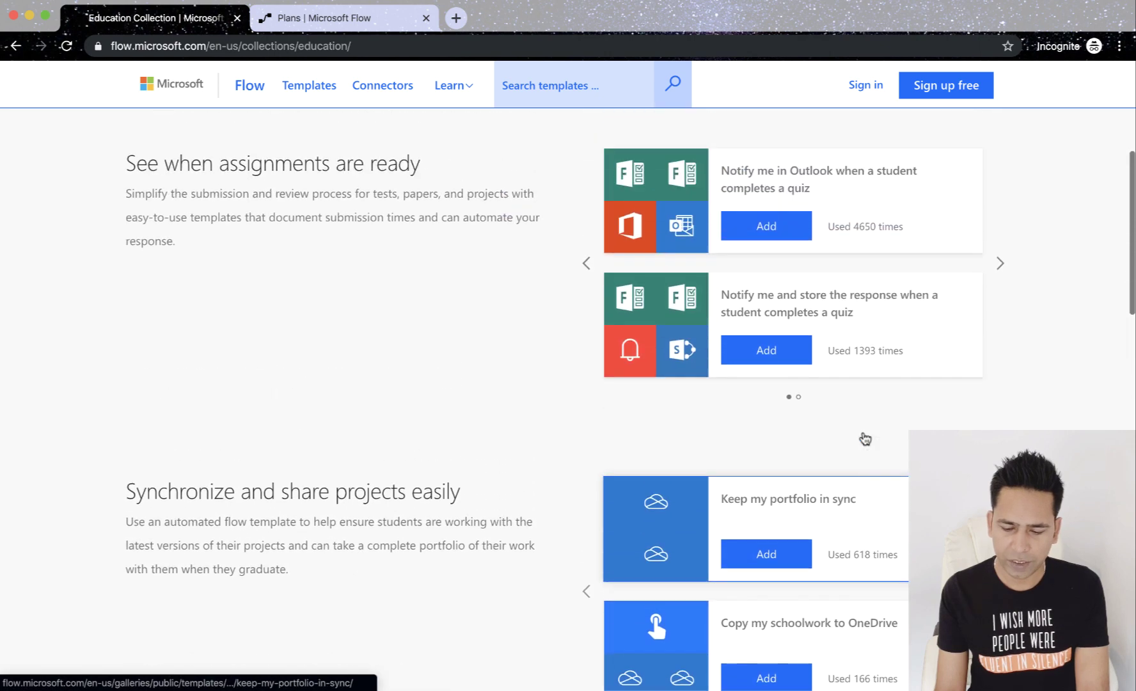
{"action": "scroll", "coordinate": [864, 439], "scroll_direction": "up", "scroll_amount": 3}
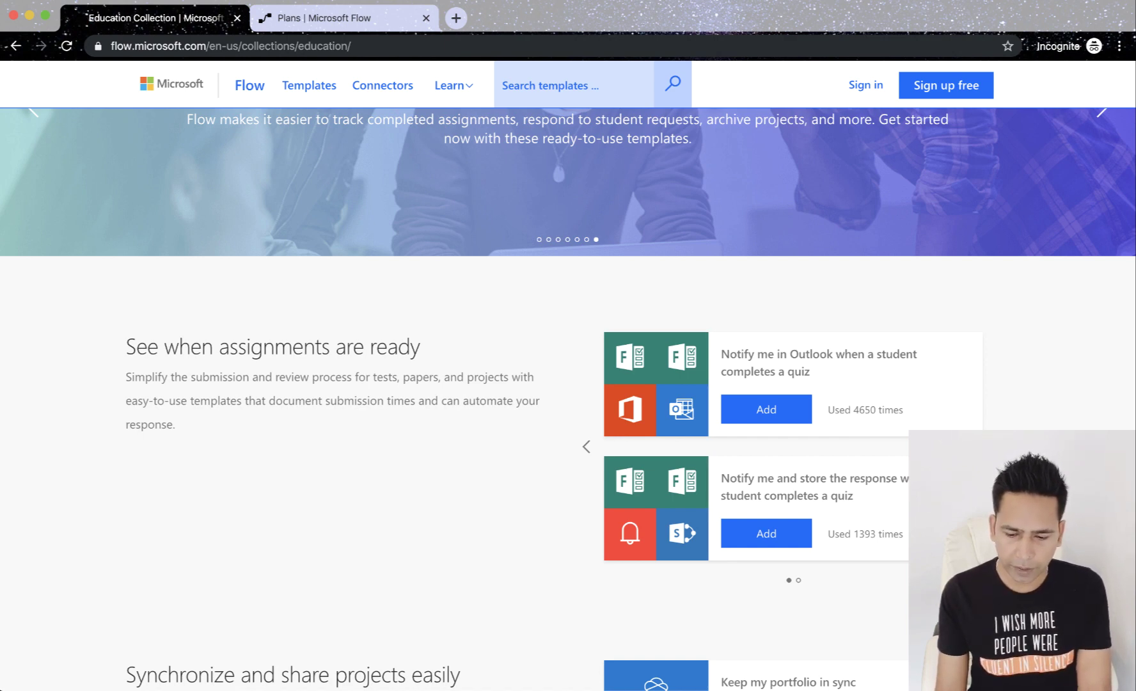
{"action": "scroll", "coordinate": [568, 383], "scroll_direction": "up", "scroll_amount": 3}
{"action": "scroll", "coordinate": [568, 384], "scroll_direction": "down", "scroll_amount": 2}
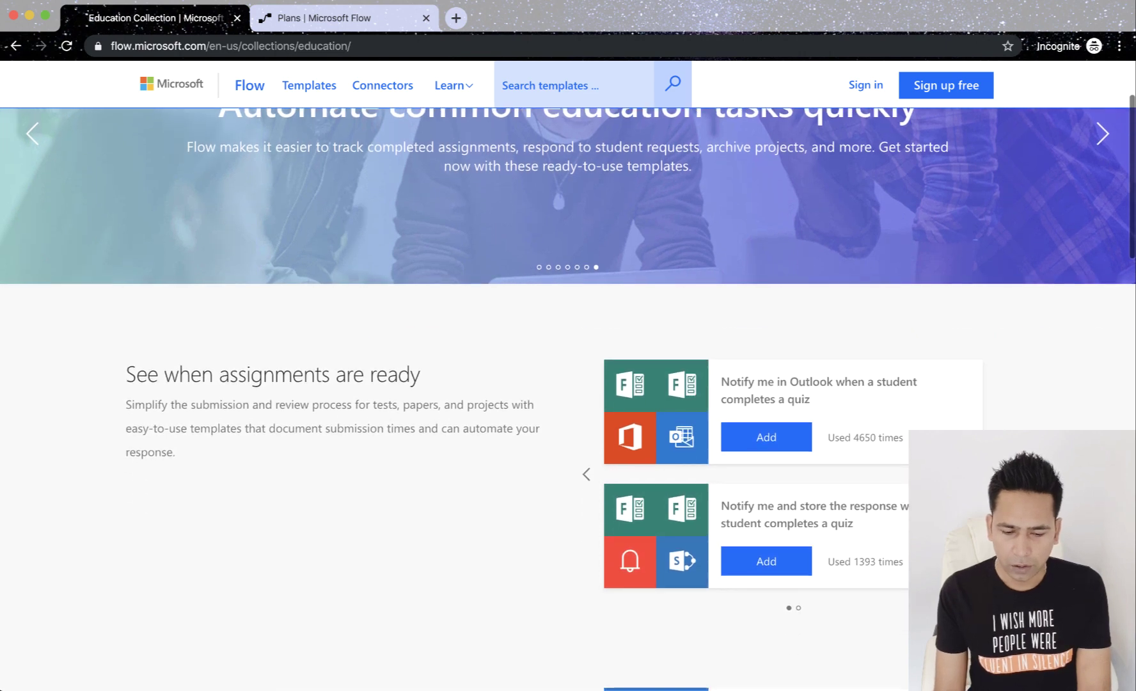
{"action": "scroll", "coordinate": [568, 383], "scroll_direction": "down", "scroll_amount": 1}
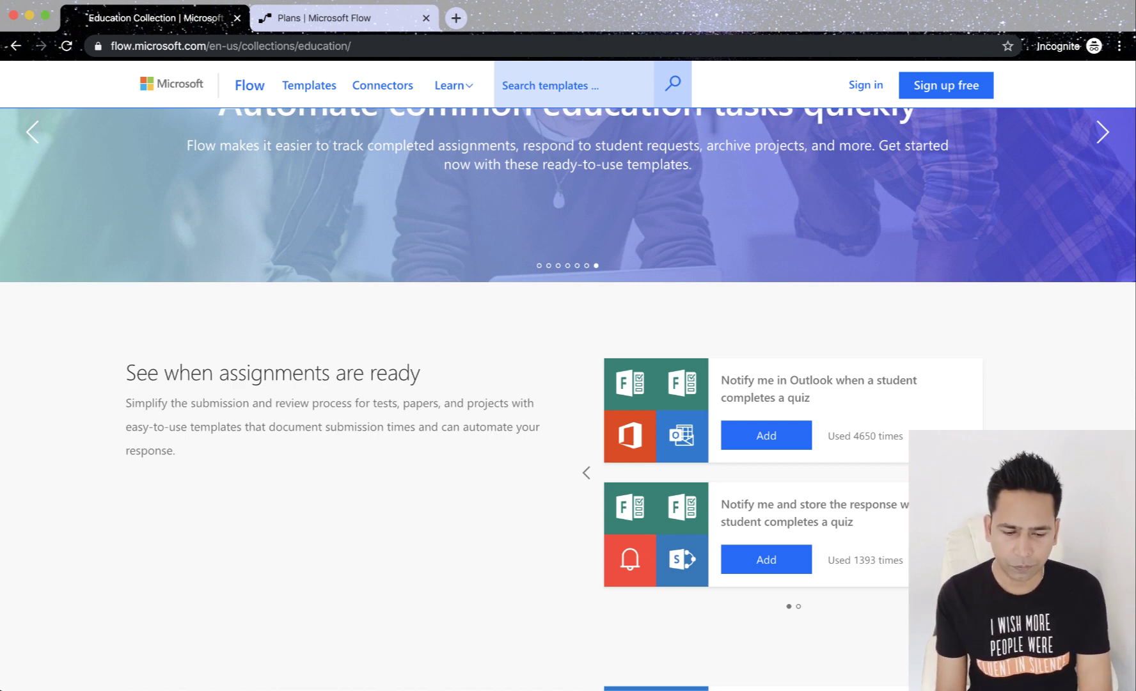
Step: Minimize the browser and play the Flow mobile app recording, scrolling its Kaizala runs feed
{"action": "left_click", "coordinate": [29, 17]}
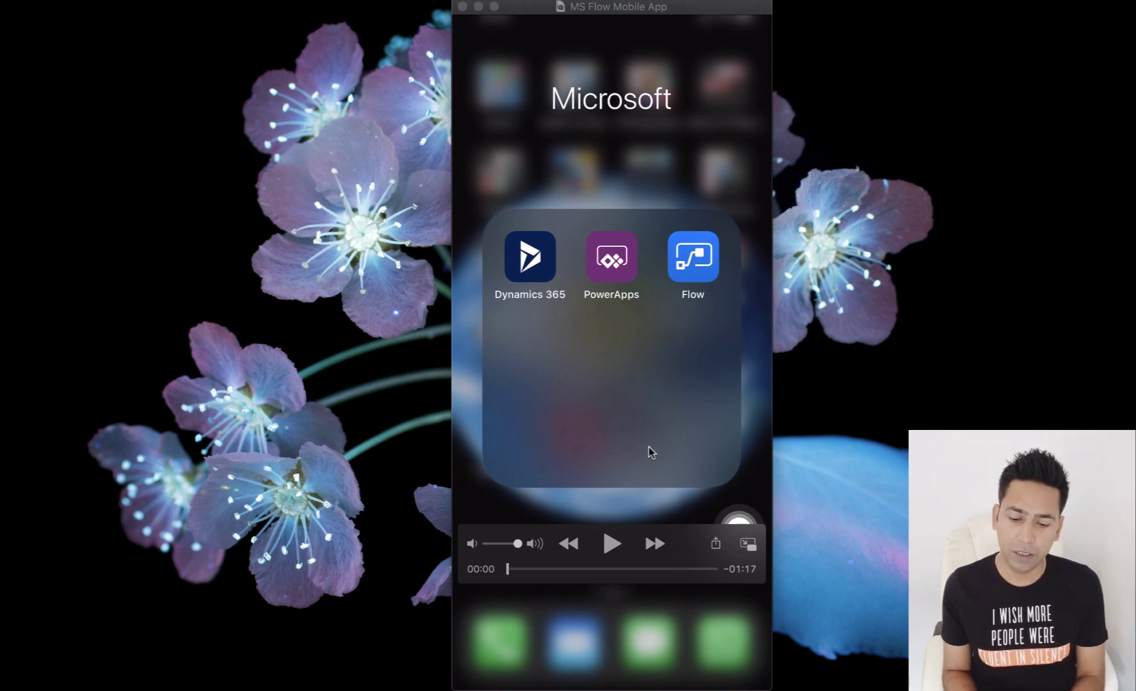
{"action": "mouse_move", "coordinate": [655, 322]}
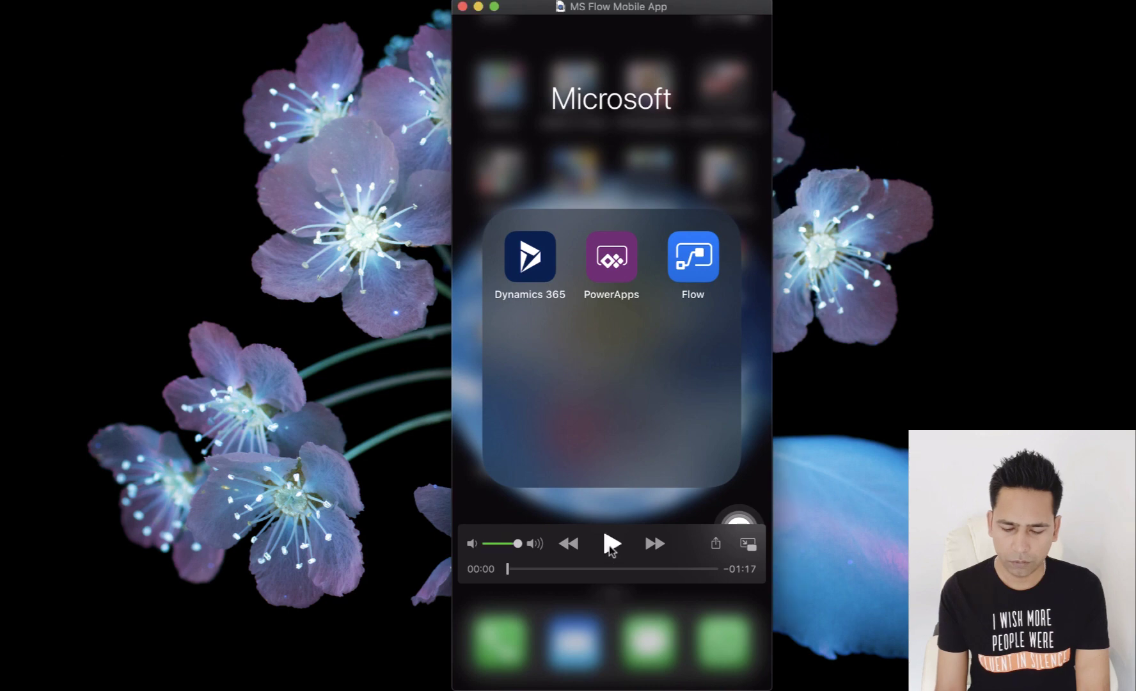
{"action": "left_click", "coordinate": [612, 544]}
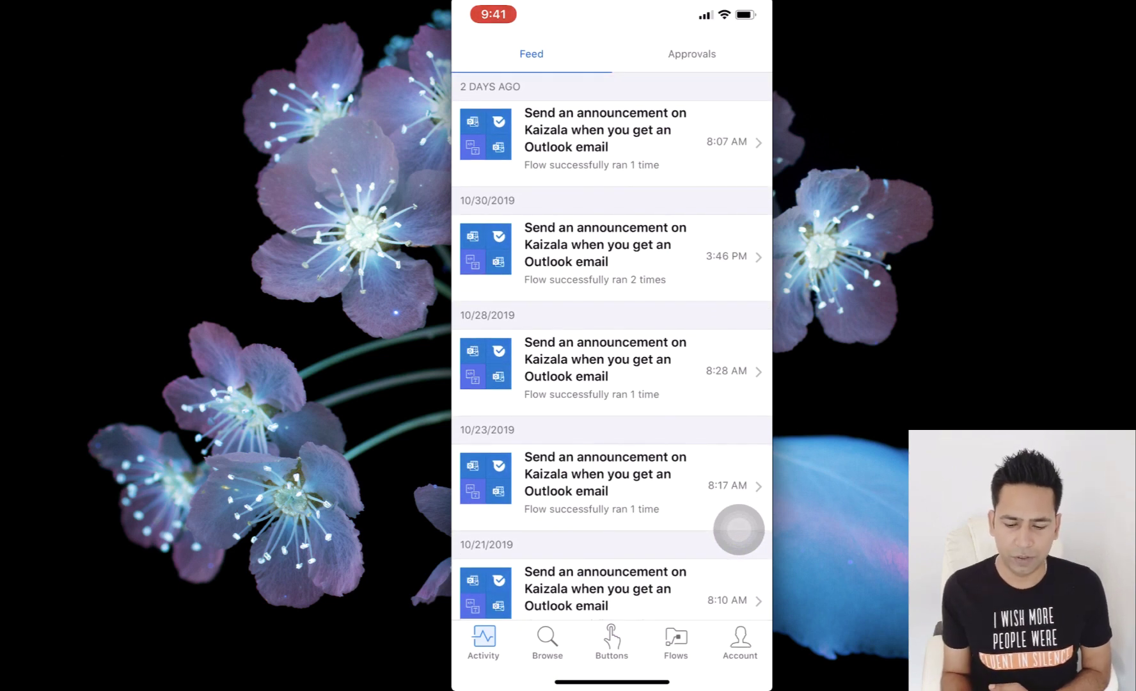
{"action": "scroll", "coordinate": [611, 358], "scroll_direction": "down", "scroll_amount": 2}
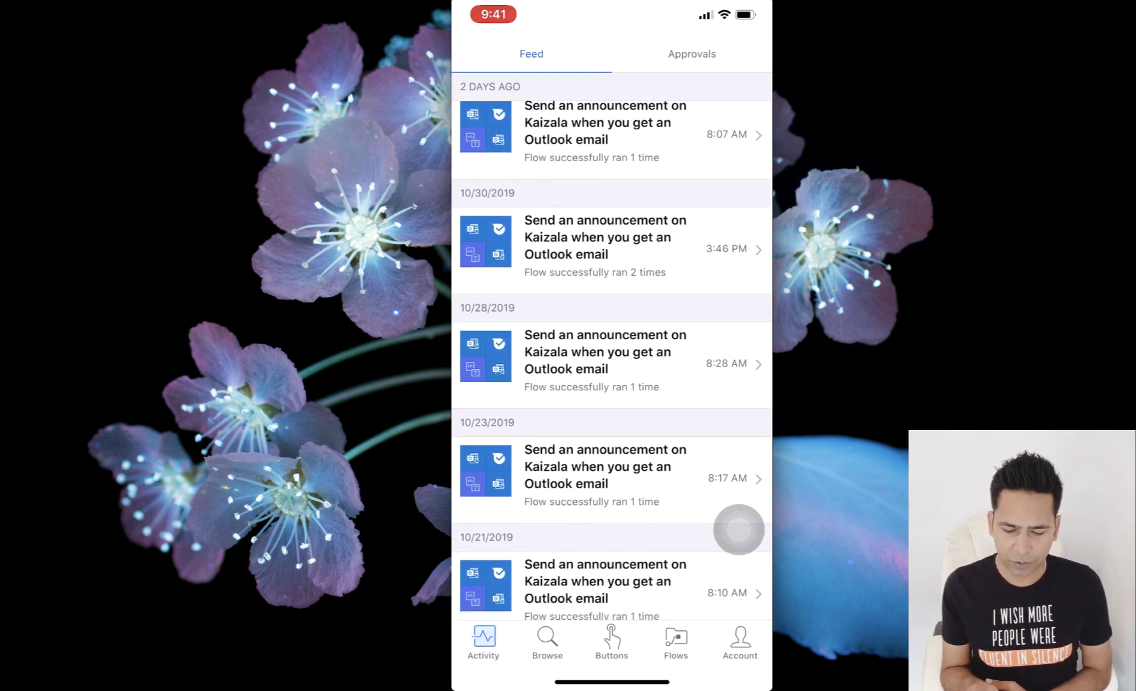
{"action": "scroll", "coordinate": [612, 358], "scroll_direction": "up", "scroll_amount": 2}
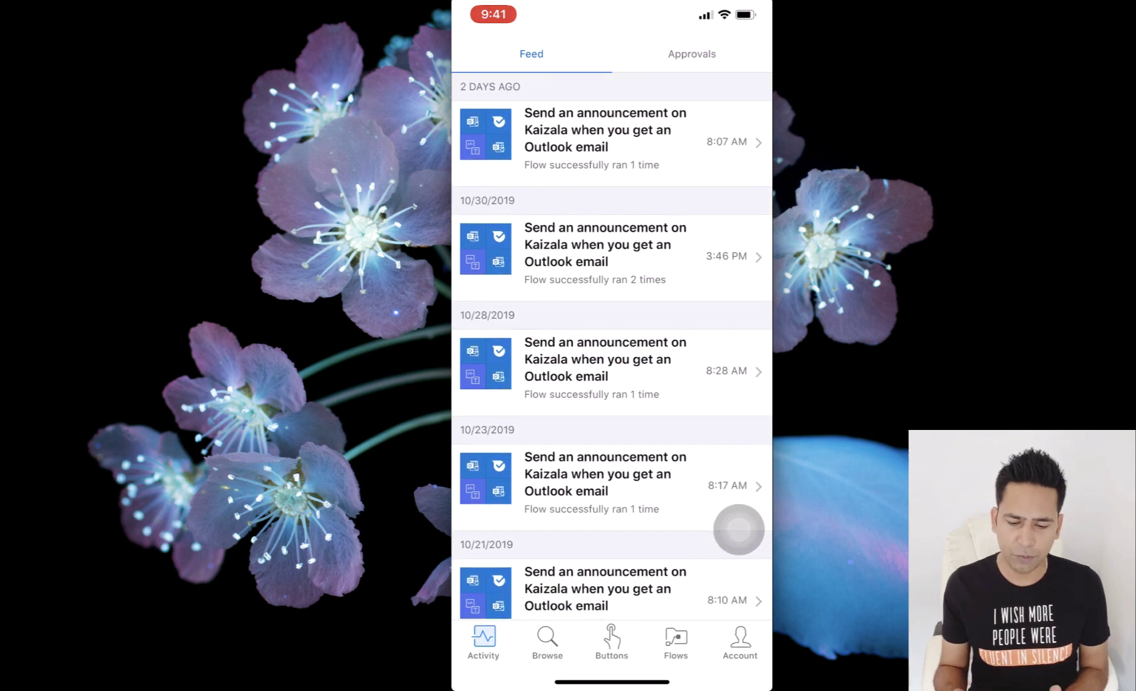
Step: Scroll through the mobile app's Browse templates, then open the empty Buttons page
{"action": "left_click", "coordinate": [547, 640]}
{"action": "scroll", "coordinate": [738, 529], "scroll_direction": "down", "scroll_amount": 10}
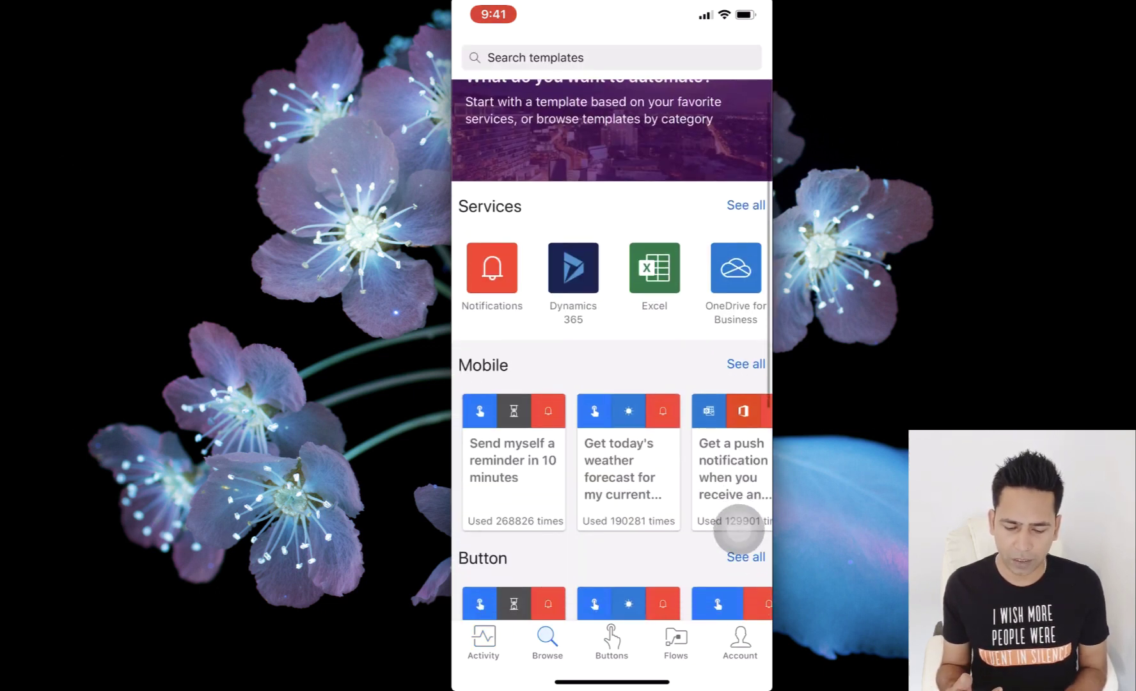
{"action": "scroll", "coordinate": [738, 529], "scroll_direction": "down", "scroll_amount": 10}
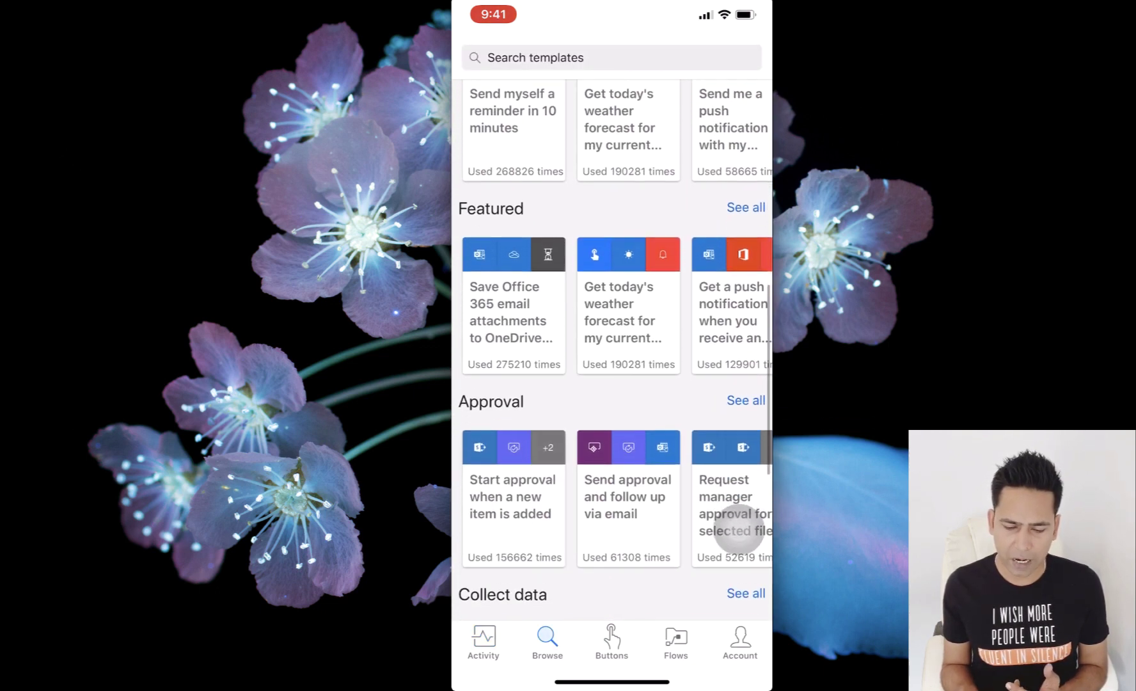
{"action": "scroll", "coordinate": [739, 524], "scroll_direction": "down", "scroll_amount": 11}
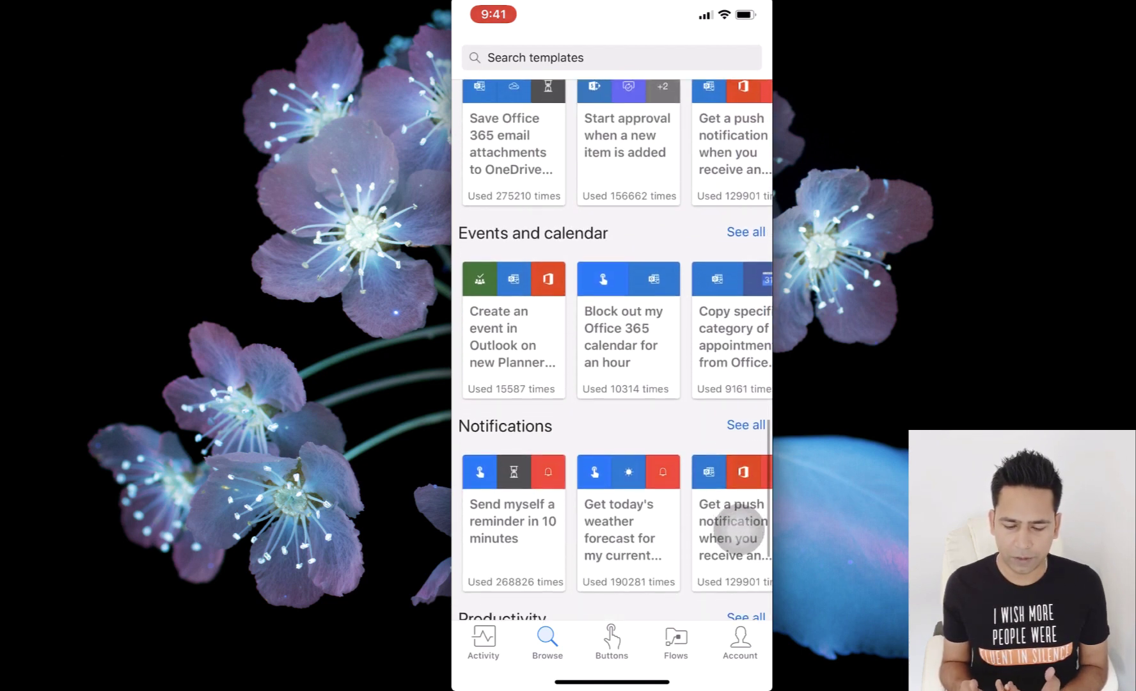
{"action": "scroll", "coordinate": [739, 529], "scroll_direction": "down", "scroll_amount": 3}
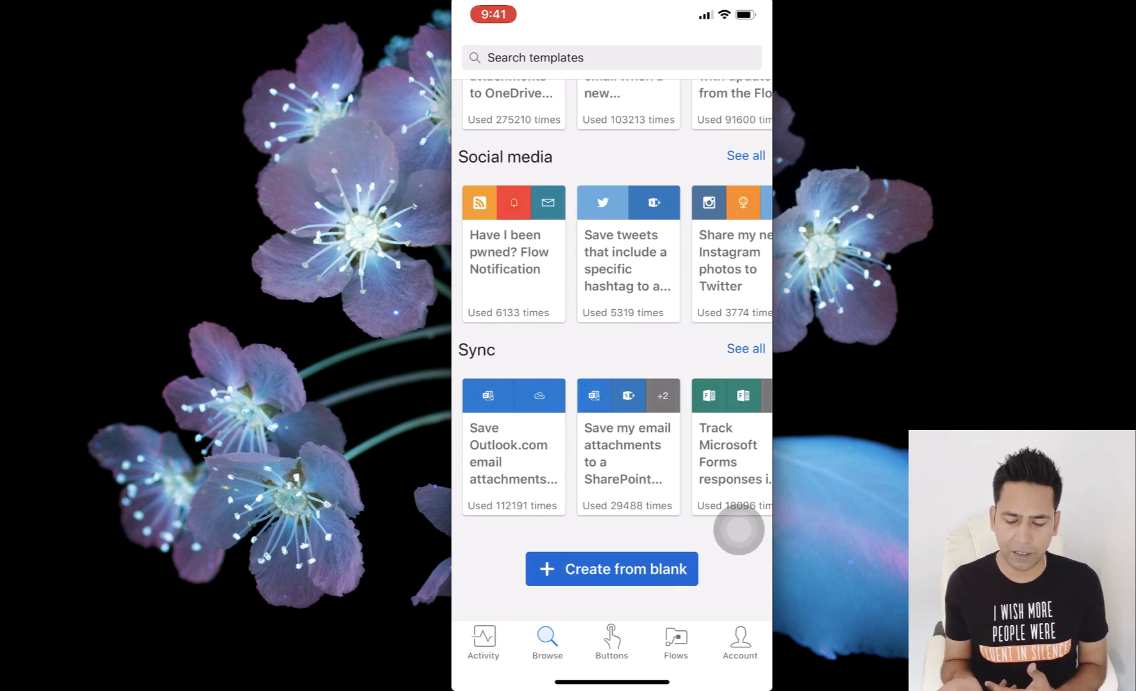
{"action": "left_click", "coordinate": [611, 640]}
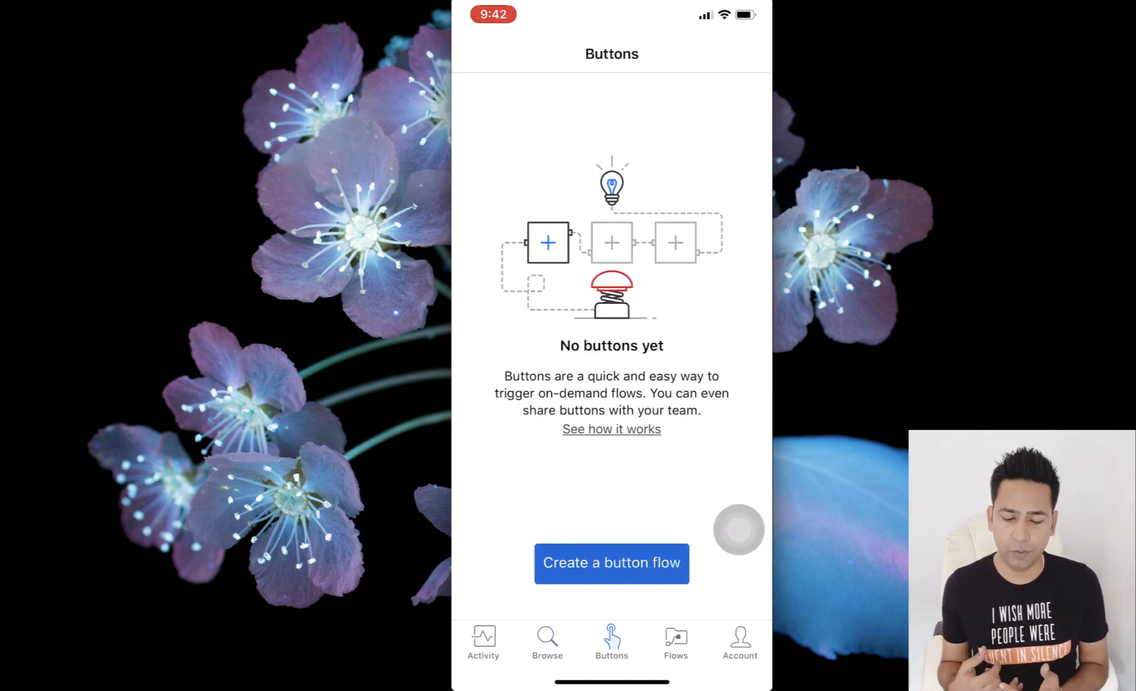
Step: Open the Kaizala announcement flow from My Flows and review its run history and owners
{"action": "left_click", "coordinate": [675, 640]}
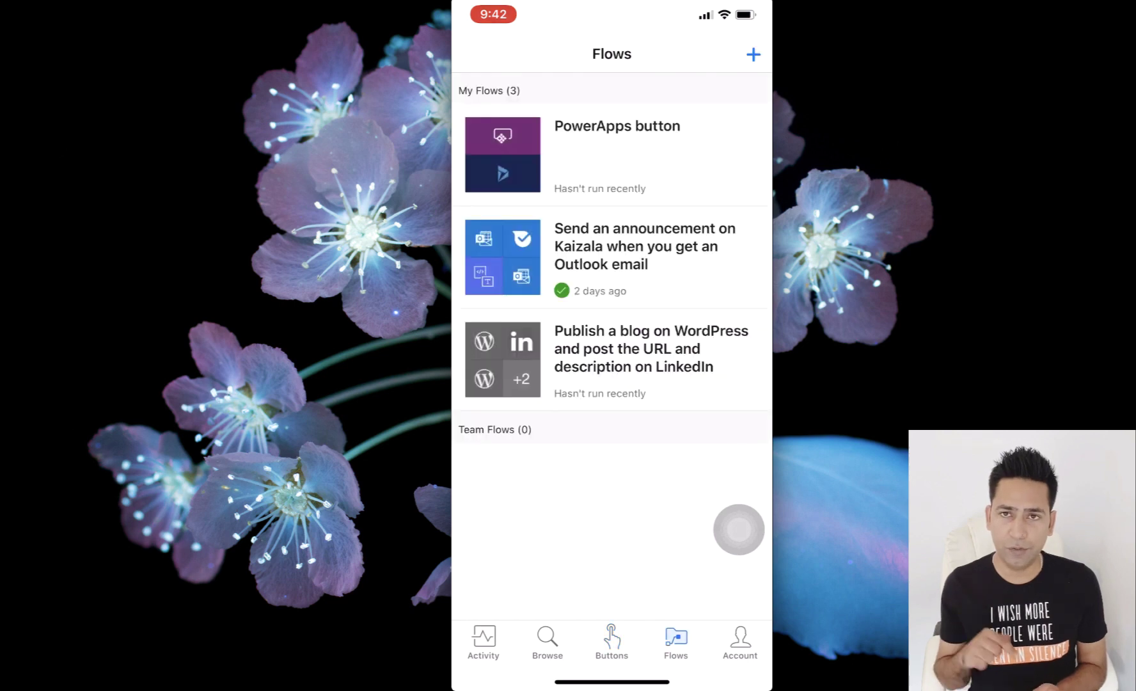
{"action": "left_click", "coordinate": [644, 246]}
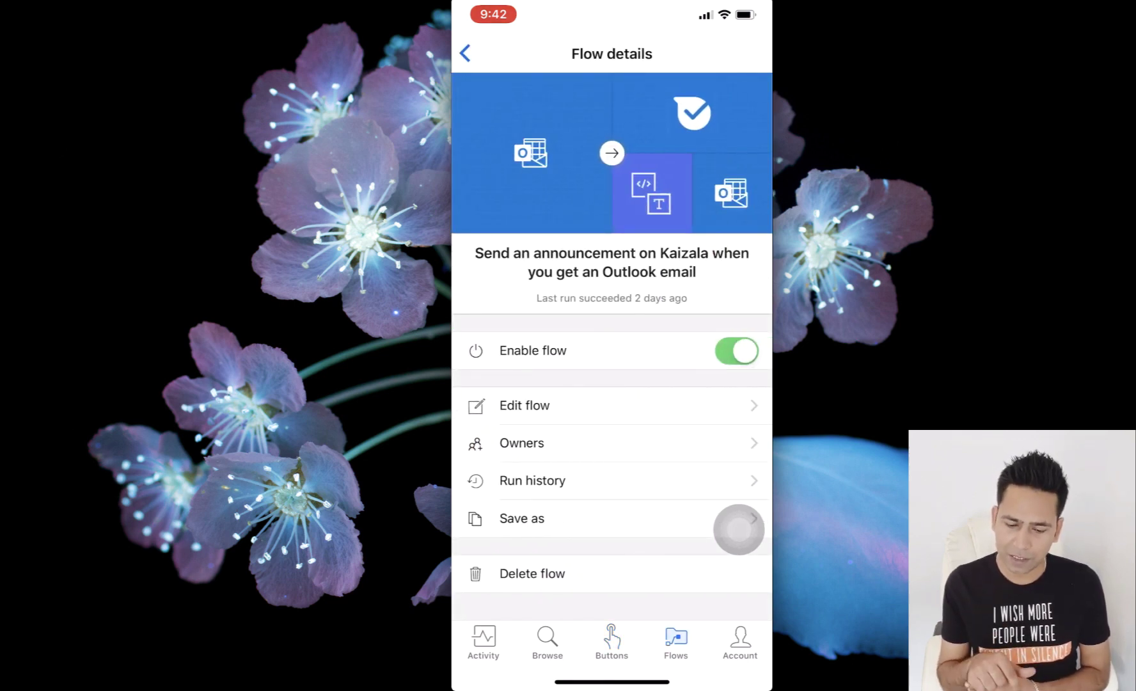
{"action": "left_click", "coordinate": [532, 480]}
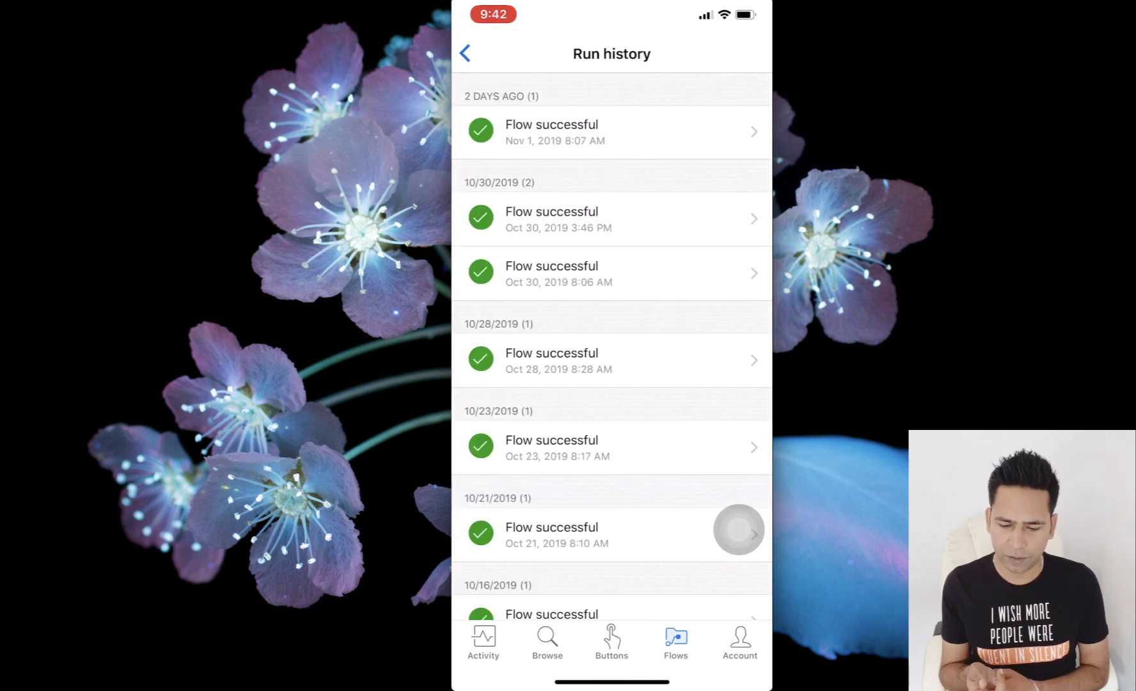
{"action": "left_click", "coordinate": [465, 53]}
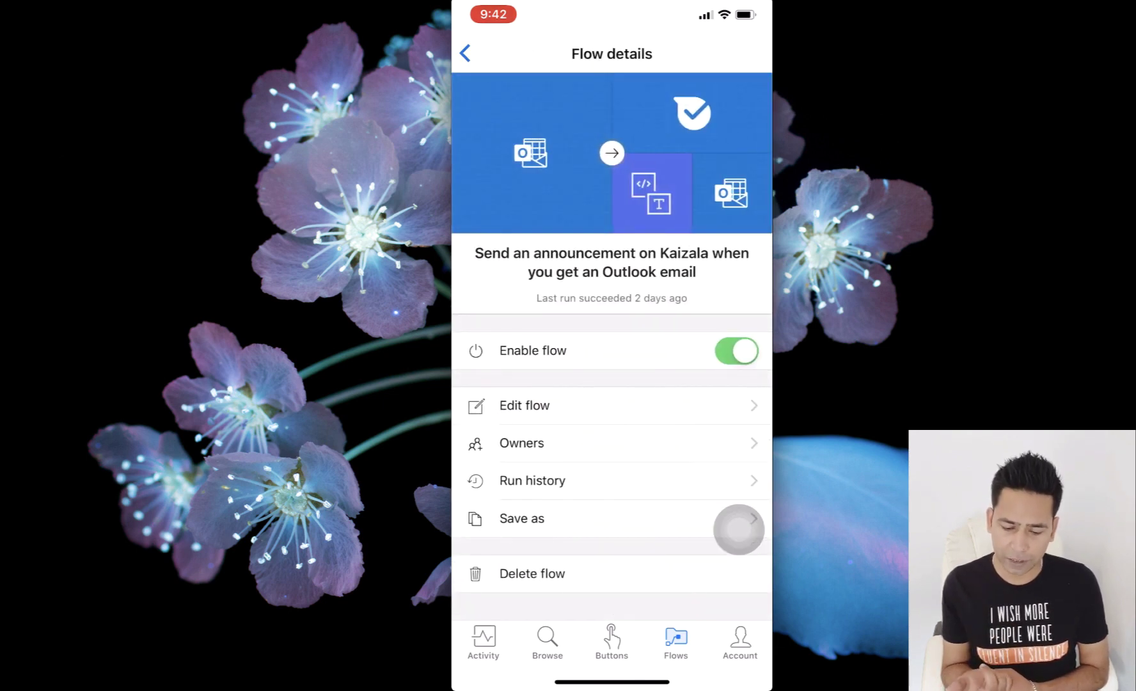
{"action": "left_click", "coordinate": [521, 442]}
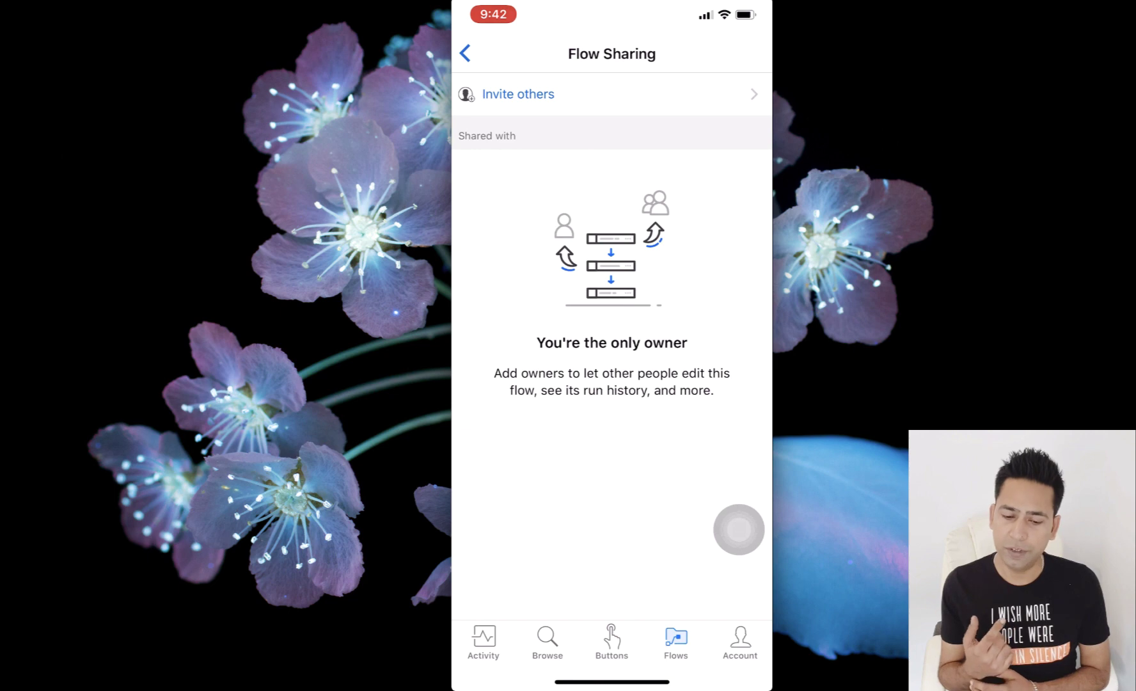
{"action": "left_click", "coordinate": [465, 53]}
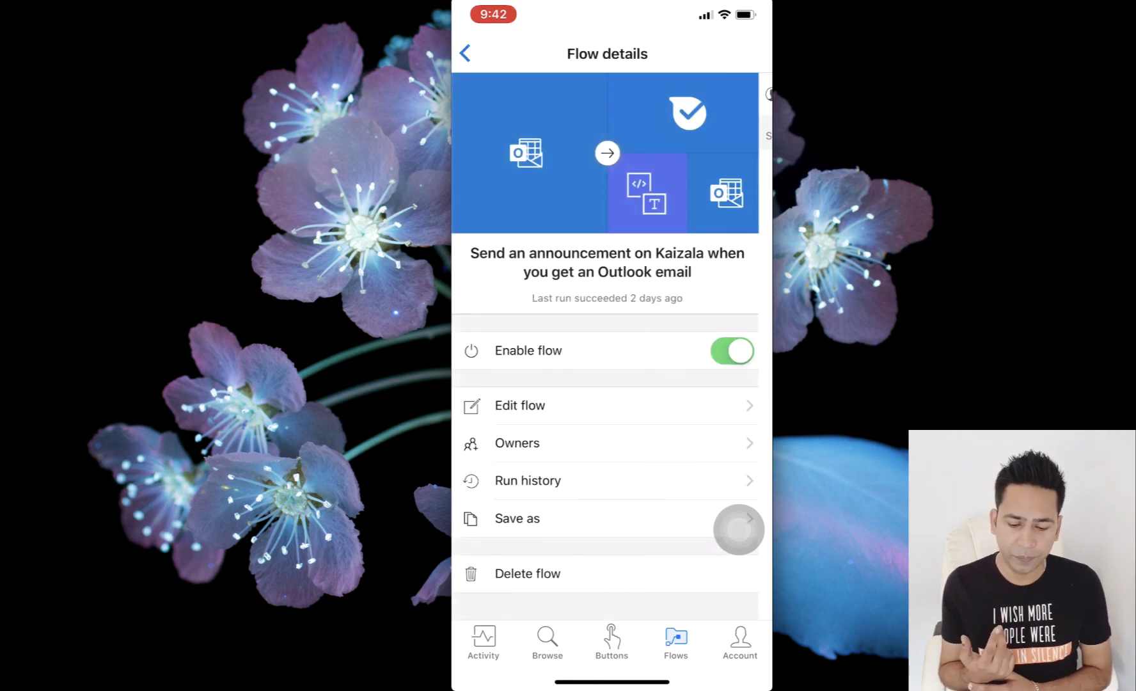
{"action": "left_click", "coordinate": [522, 518]}
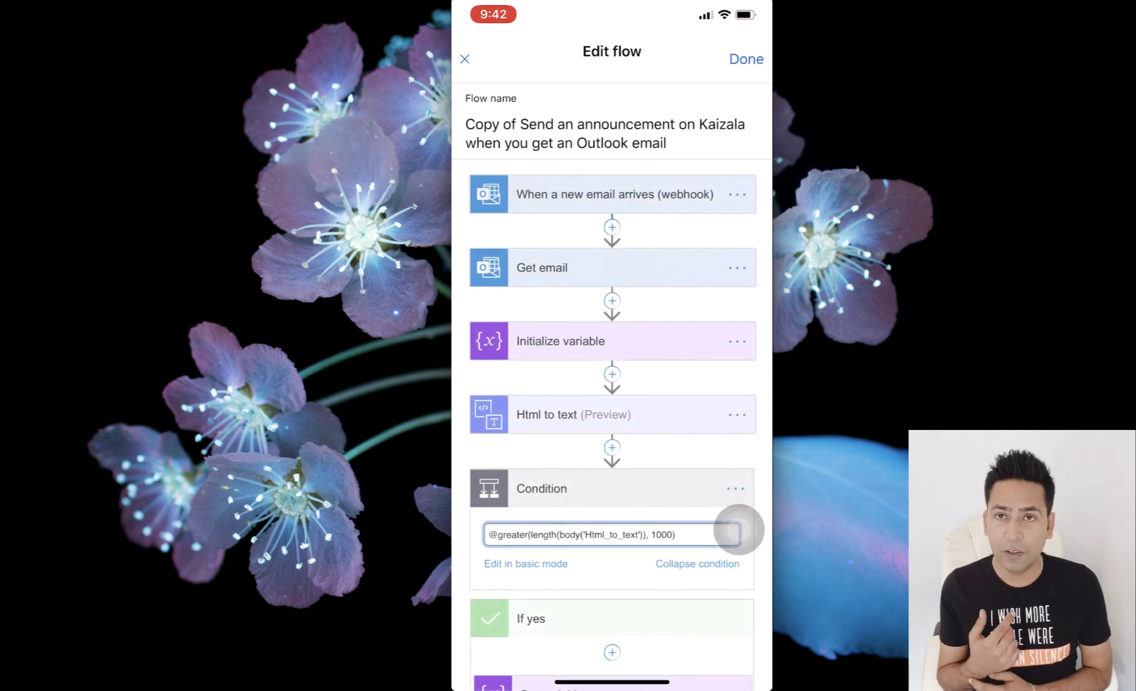
{"action": "left_click", "coordinate": [465, 59]}
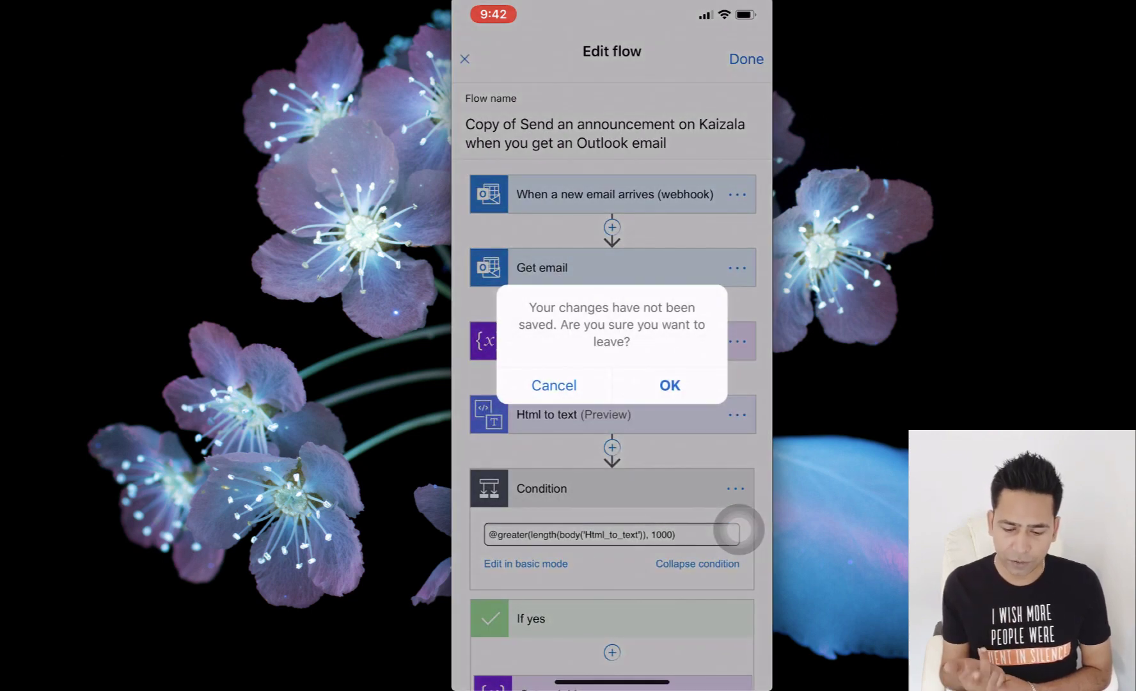
{"action": "left_click", "coordinate": [670, 385]}
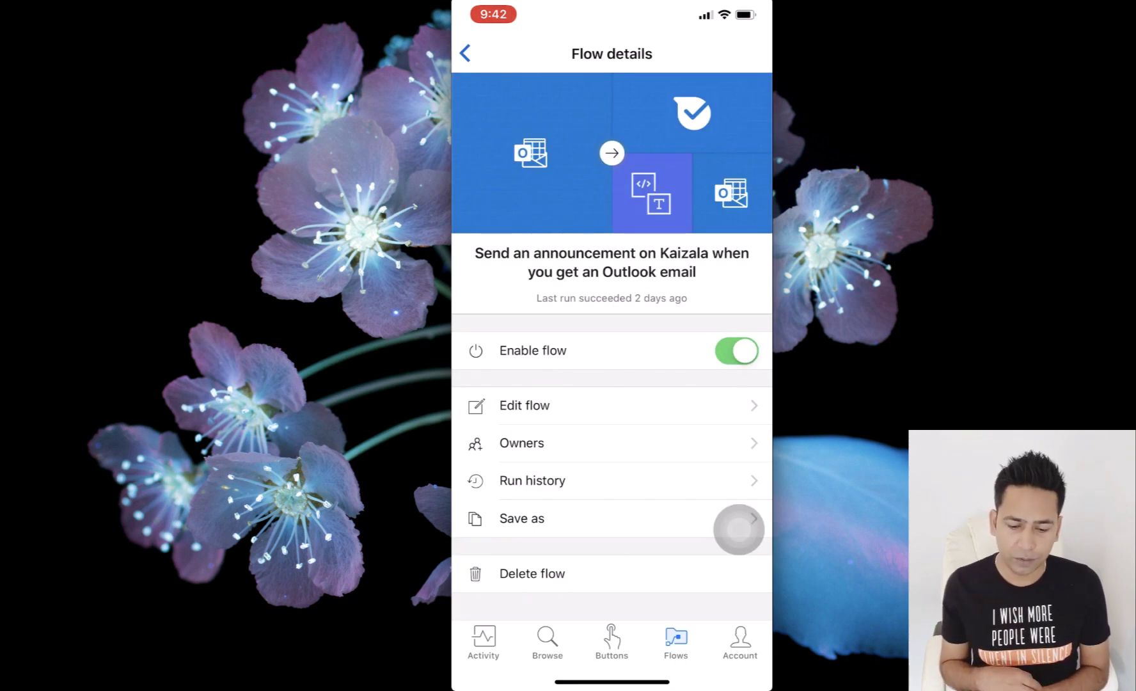
{"action": "left_click", "coordinate": [524, 405]}
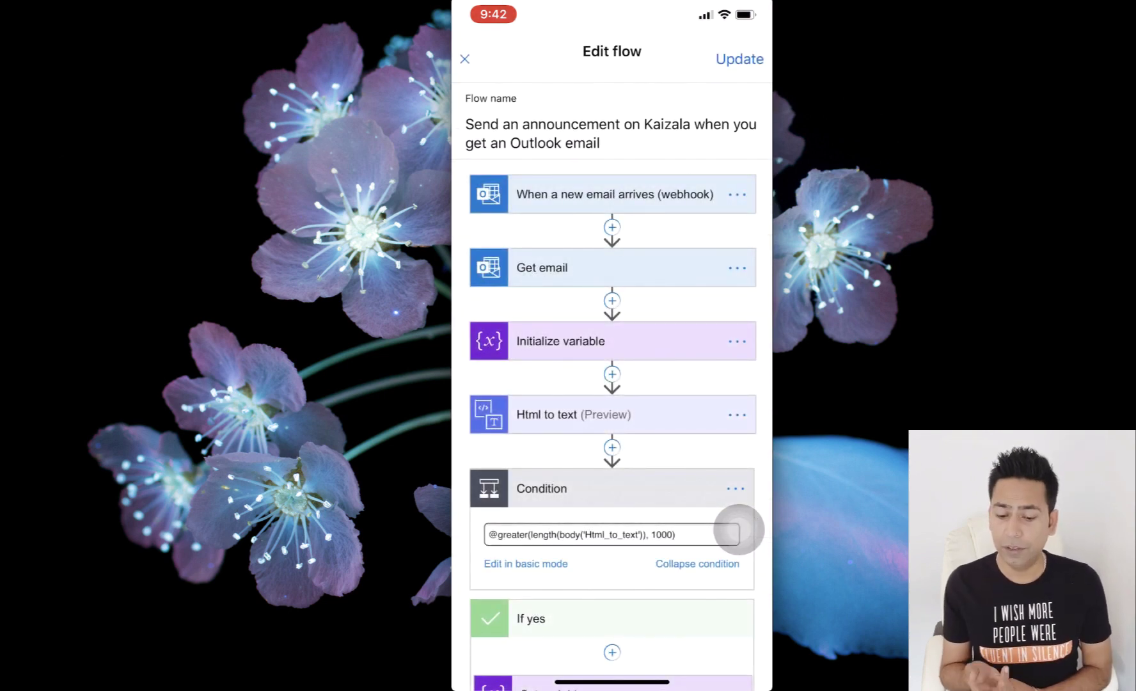
{"action": "scroll", "coordinate": [612, 422], "scroll_direction": "down", "scroll_amount": 5}
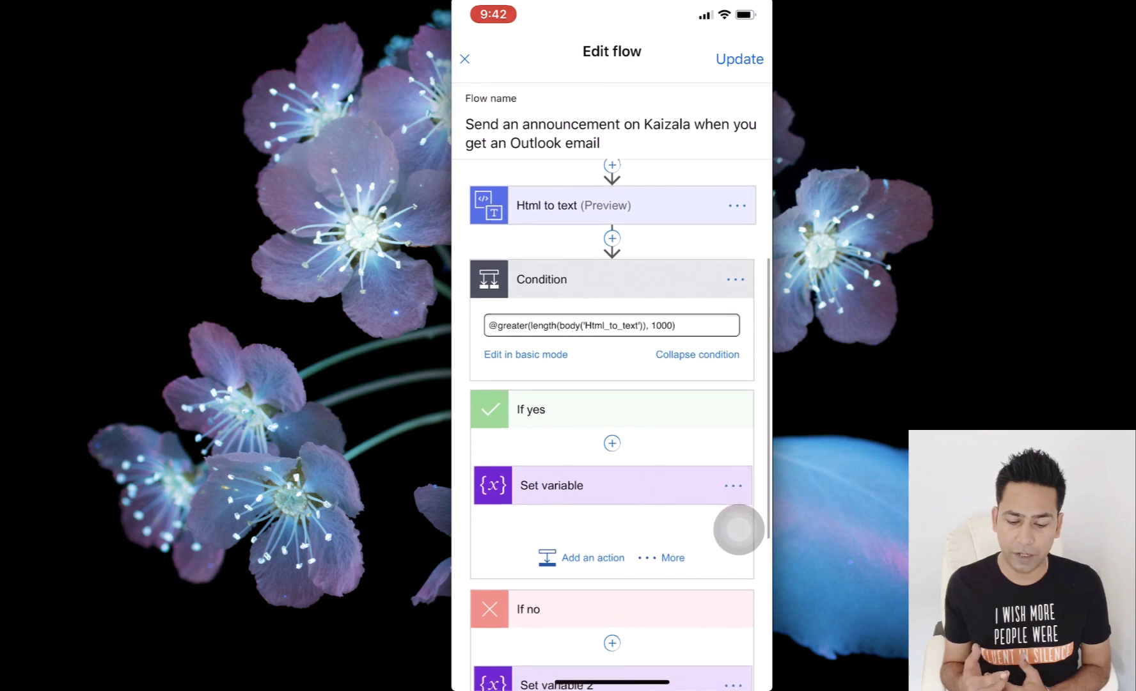
{"action": "scroll", "coordinate": [612, 422], "scroll_direction": "down", "scroll_amount": 5}
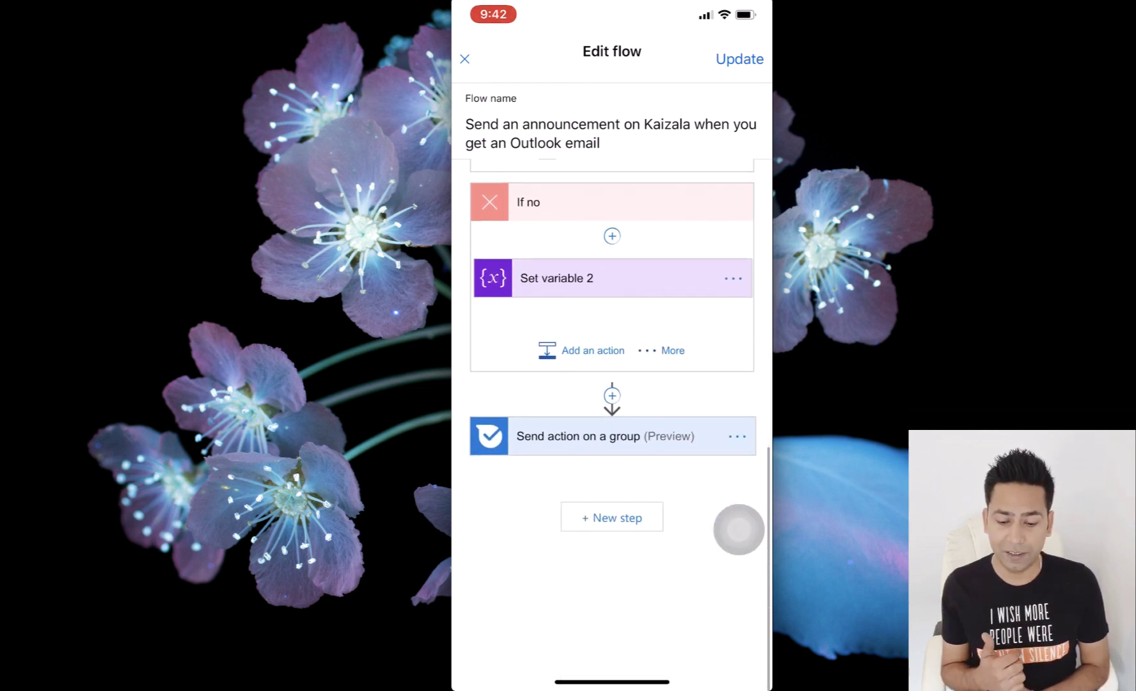
{"action": "scroll", "coordinate": [612, 422], "scroll_direction": "up", "scroll_amount": 5}
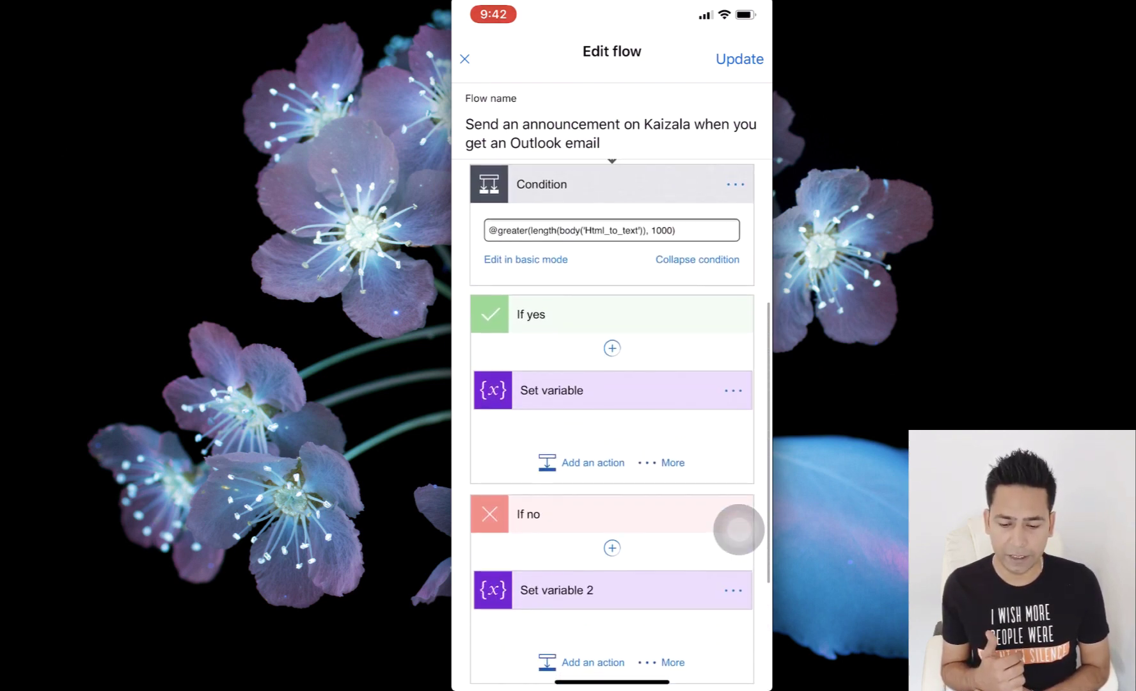
{"action": "scroll", "coordinate": [738, 529], "scroll_direction": "up", "scroll_amount": 5}
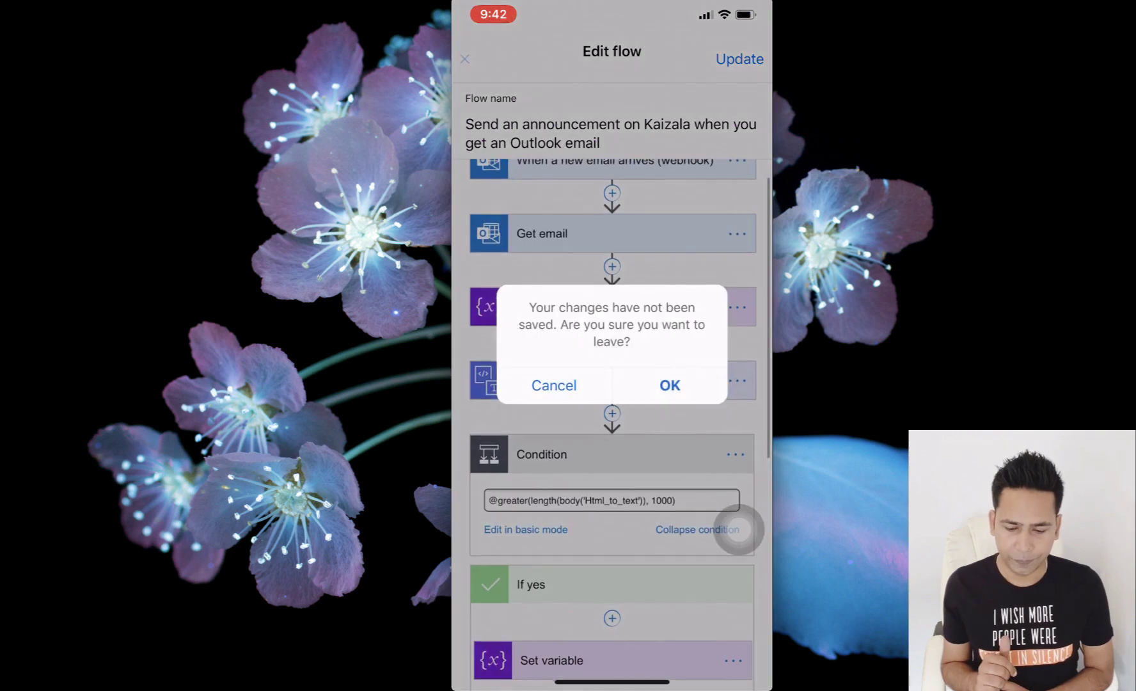
{"action": "left_click", "coordinate": [669, 385]}
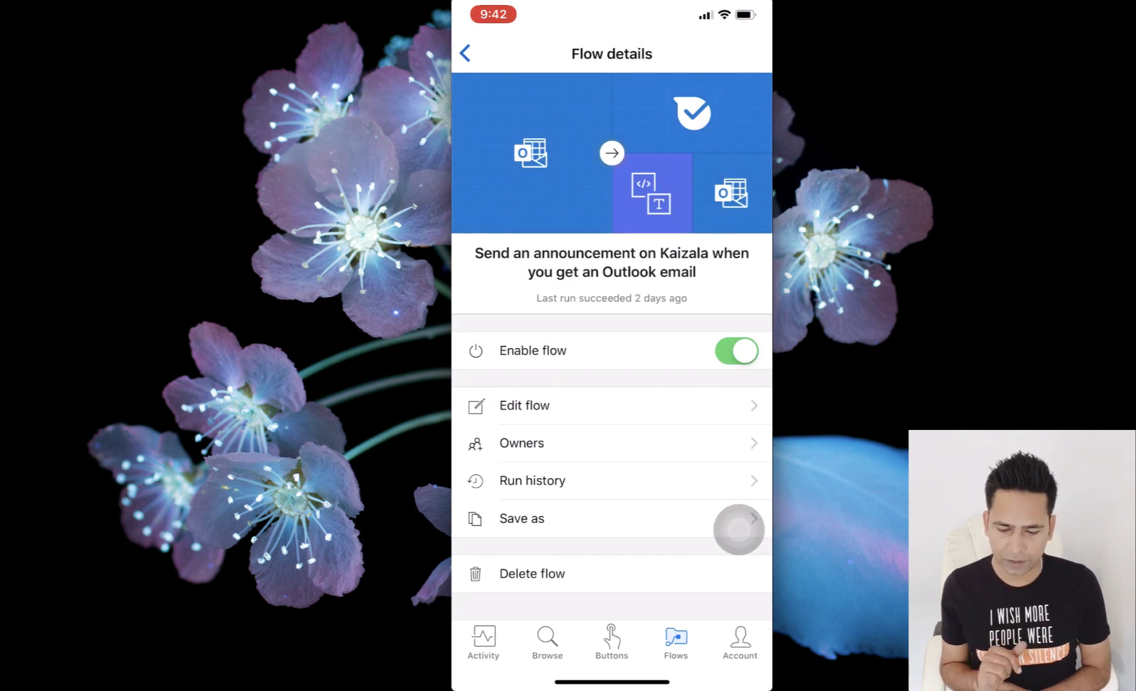
{"action": "scroll", "coordinate": [739, 530], "scroll_direction": "down", "scroll_amount": 1}
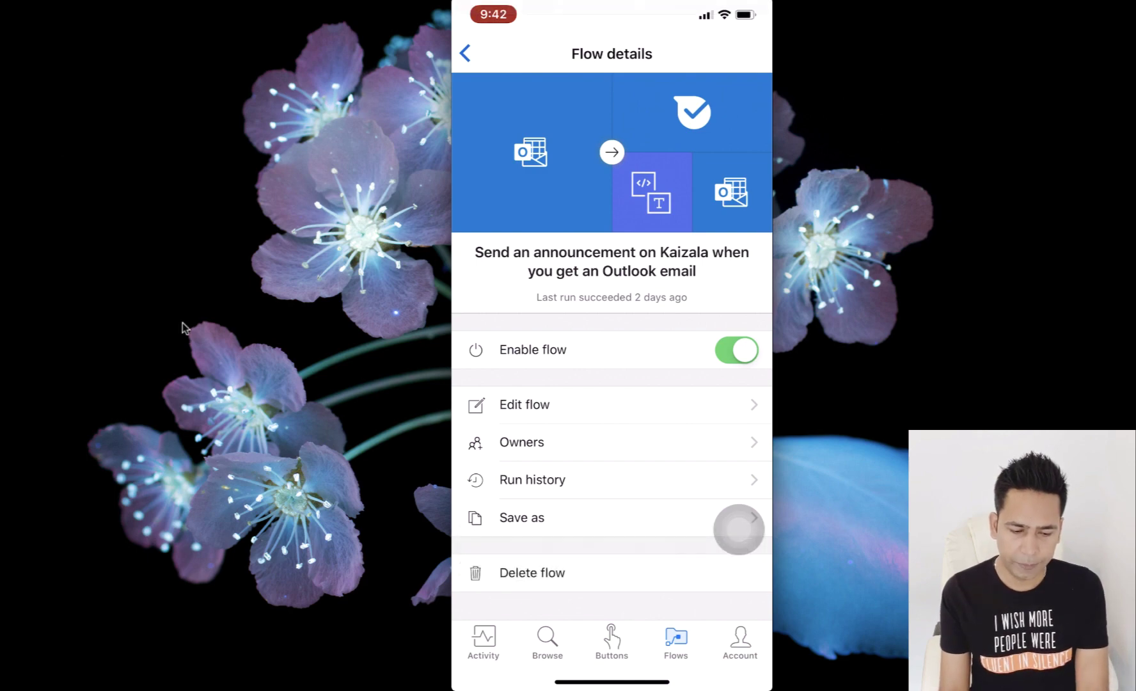
Step: Bring Chrome back to the Education Collection page, 'Automate common education tasks quickly'
{"action": "mouse_move", "coordinate": [25, 189]}
{"action": "left_click", "coordinate": [30, 81]}
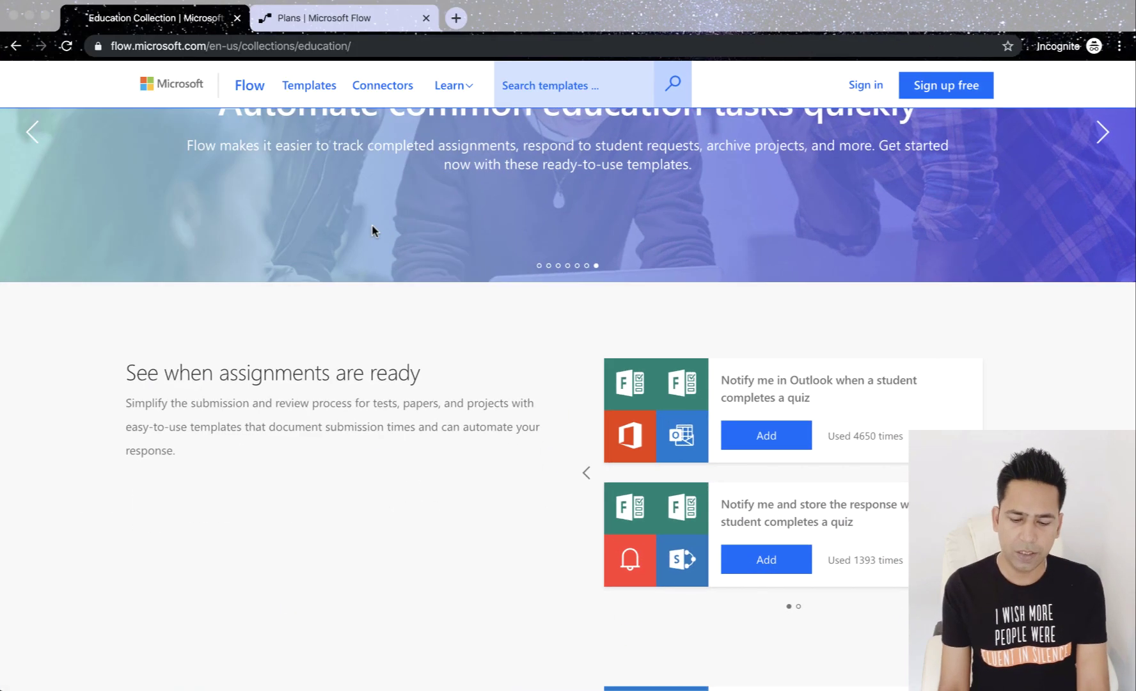
{"action": "scroll", "coordinate": [481, 379], "scroll_direction": "up", "scroll_amount": 2}
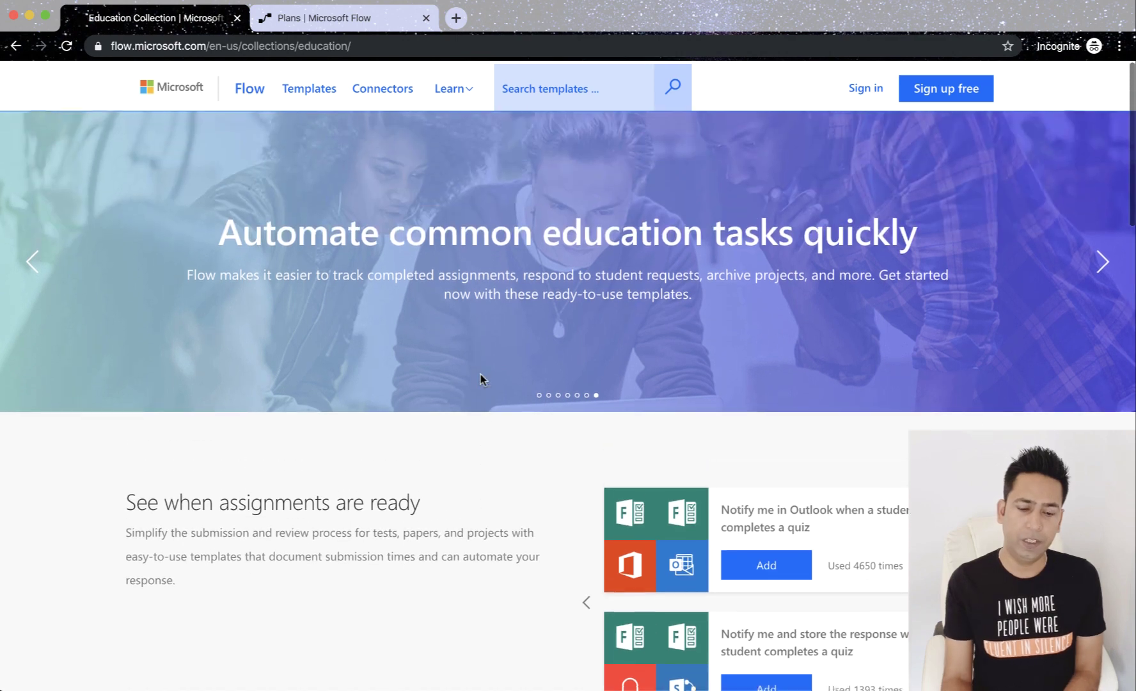